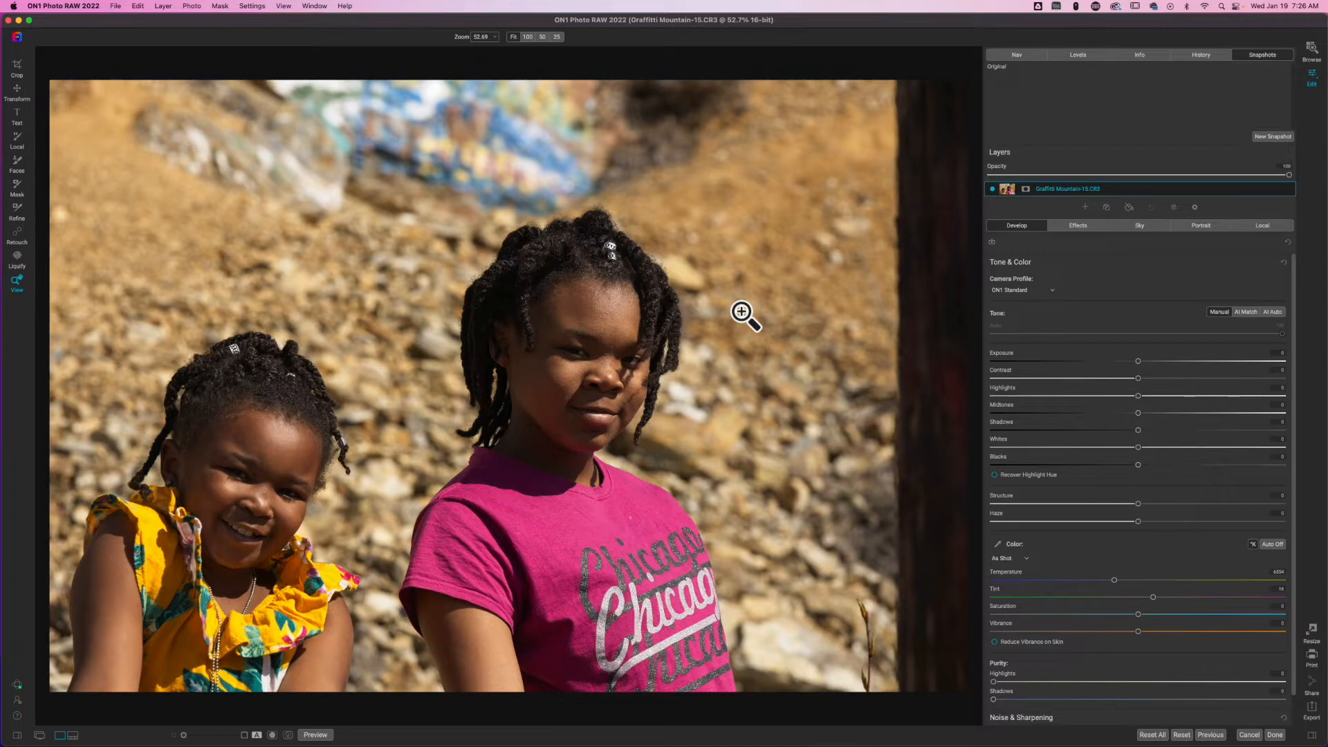
Step: Display the levels histogram with clipping warnings on, and inspect the clipped areas of the graffiti at 100% zoom
click(1077, 55)
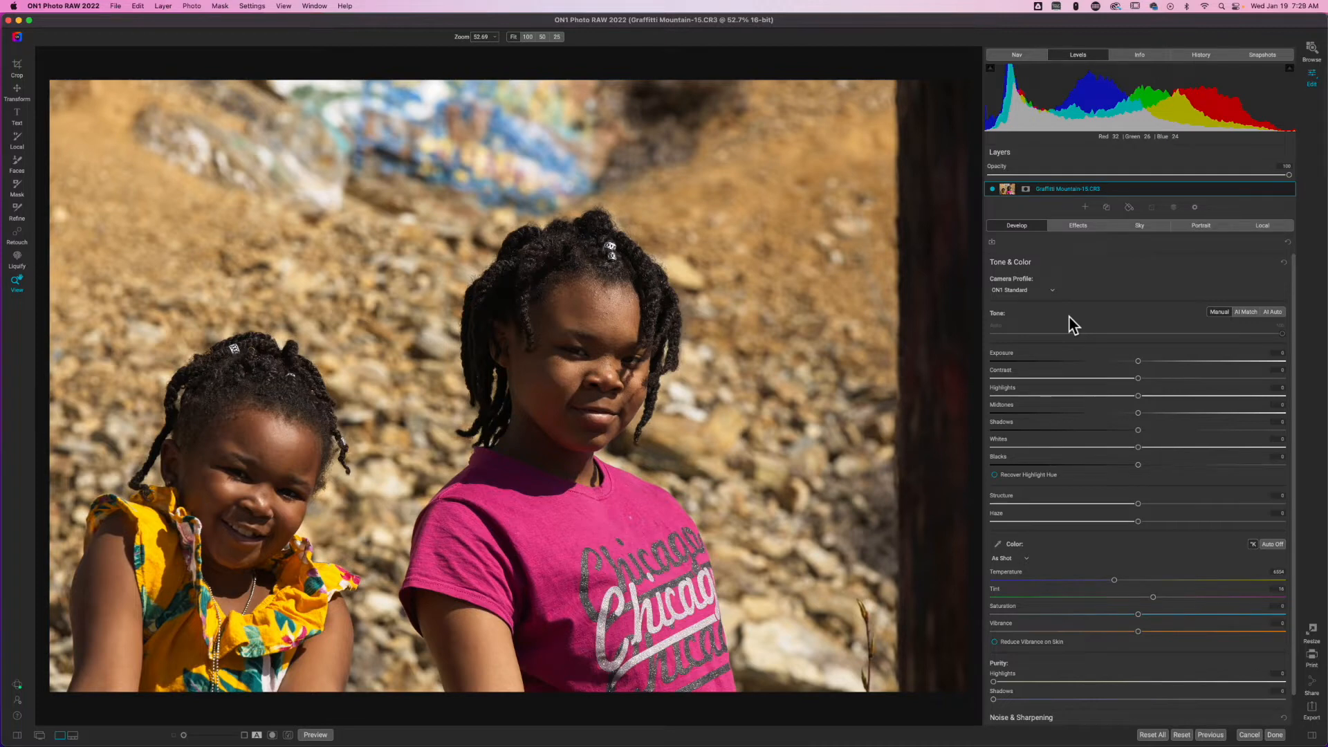
click(1138, 55)
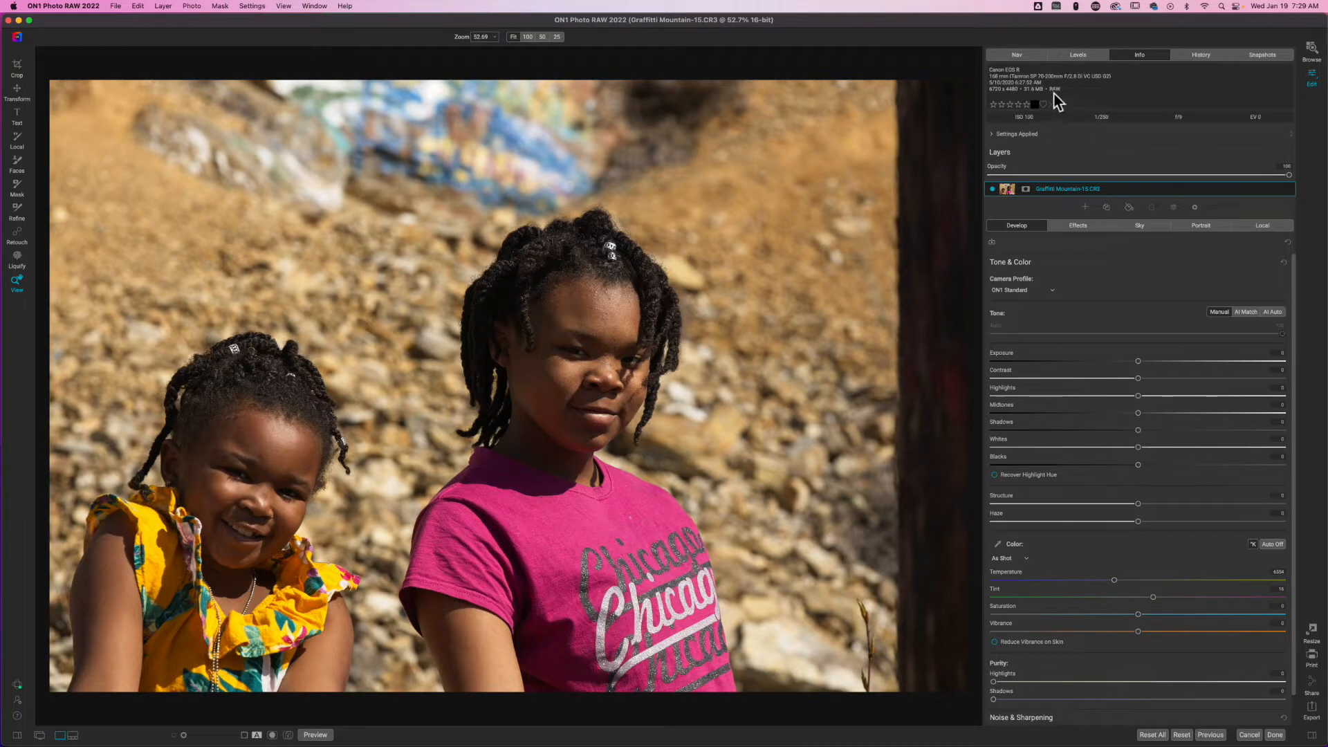
click(1083, 55)
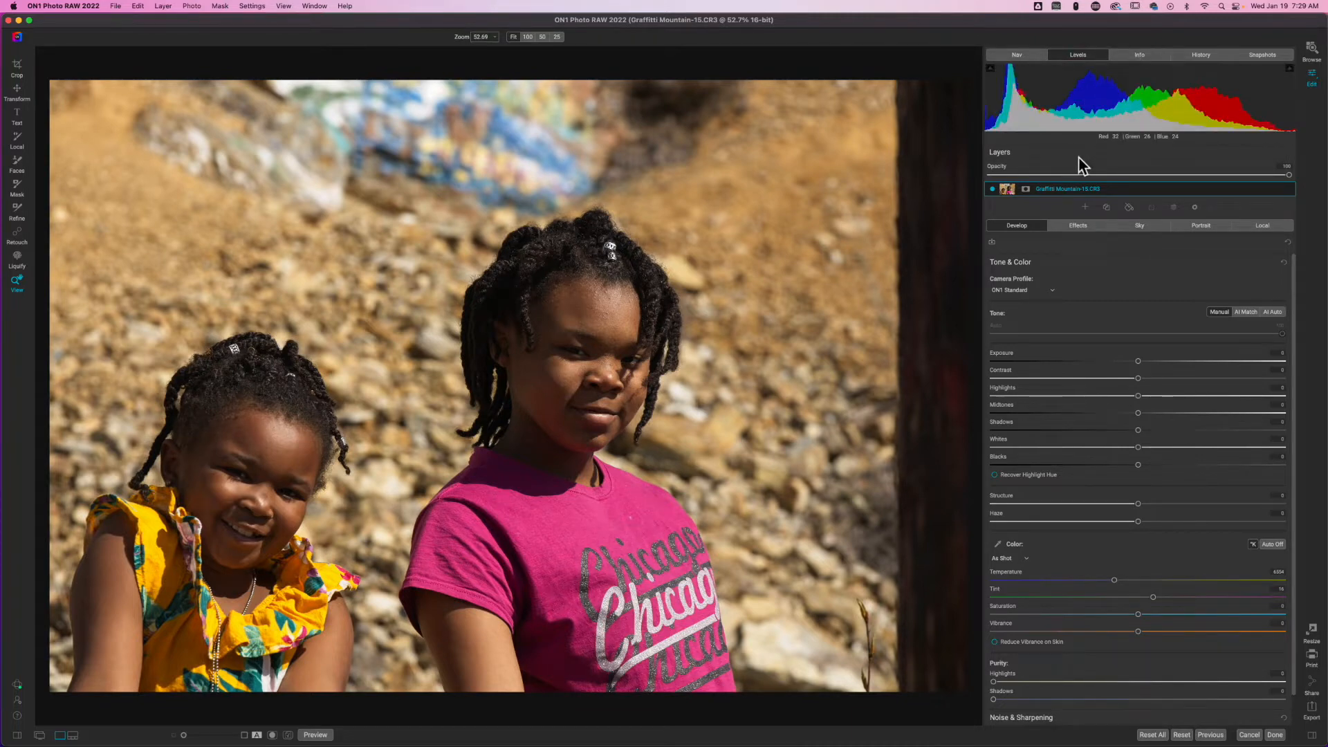
click(990, 69)
click(440, 100)
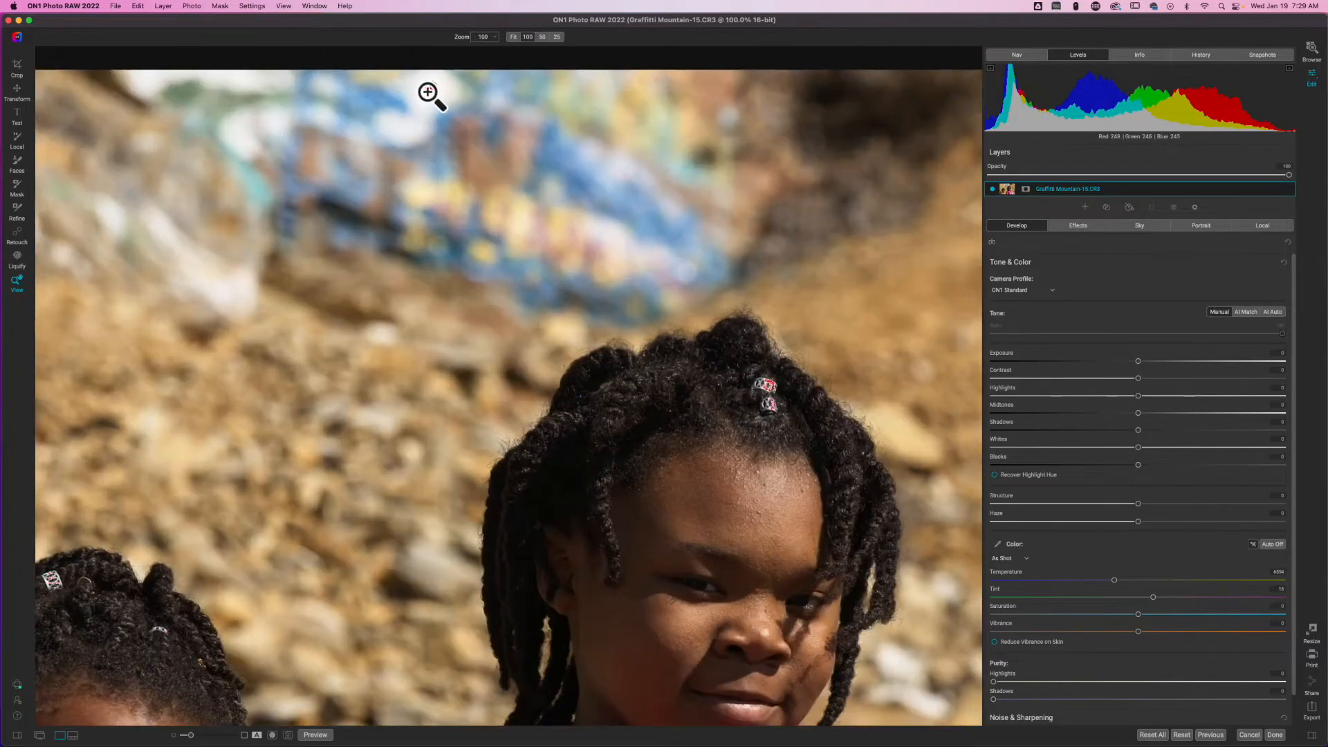
click(504, 178)
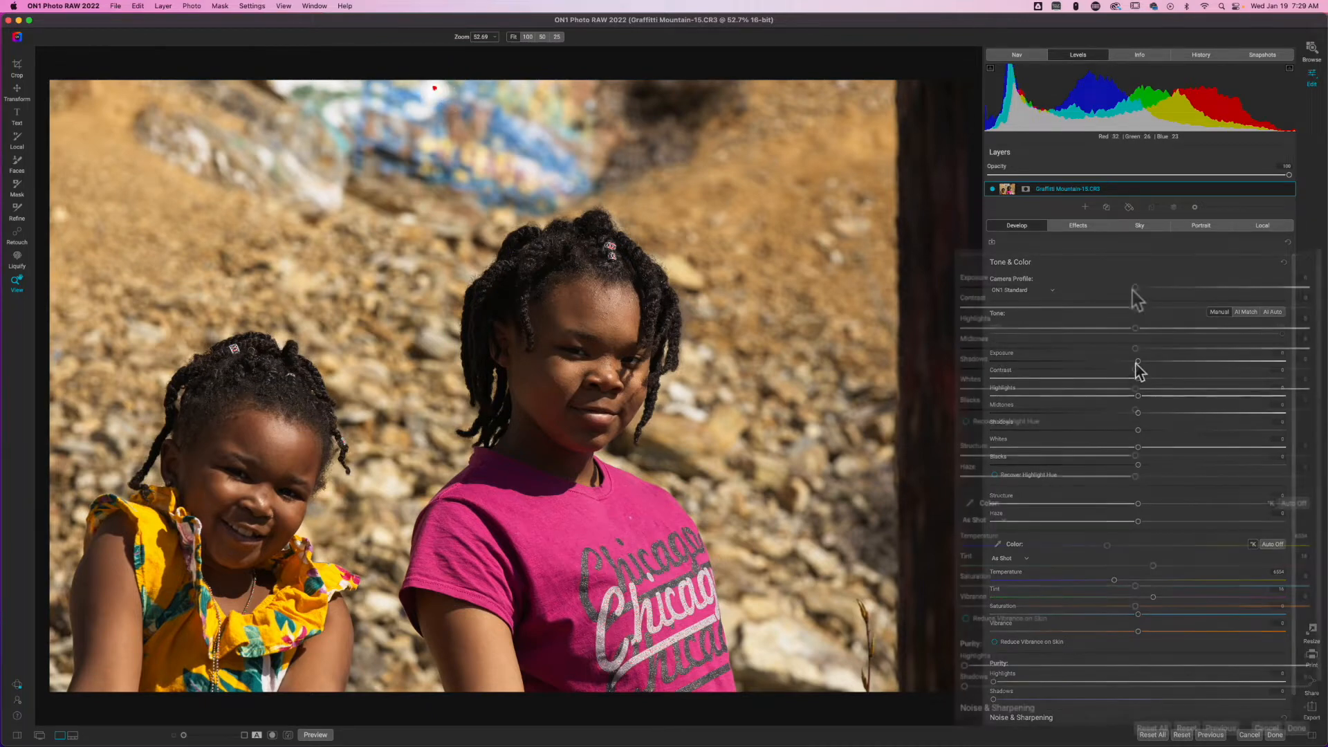
Step: Try darkening and brightening the Exposure and lowering the Contrast while checking the clipping warnings, resetting each slider to 0
drag(1135, 287, 999, 298)
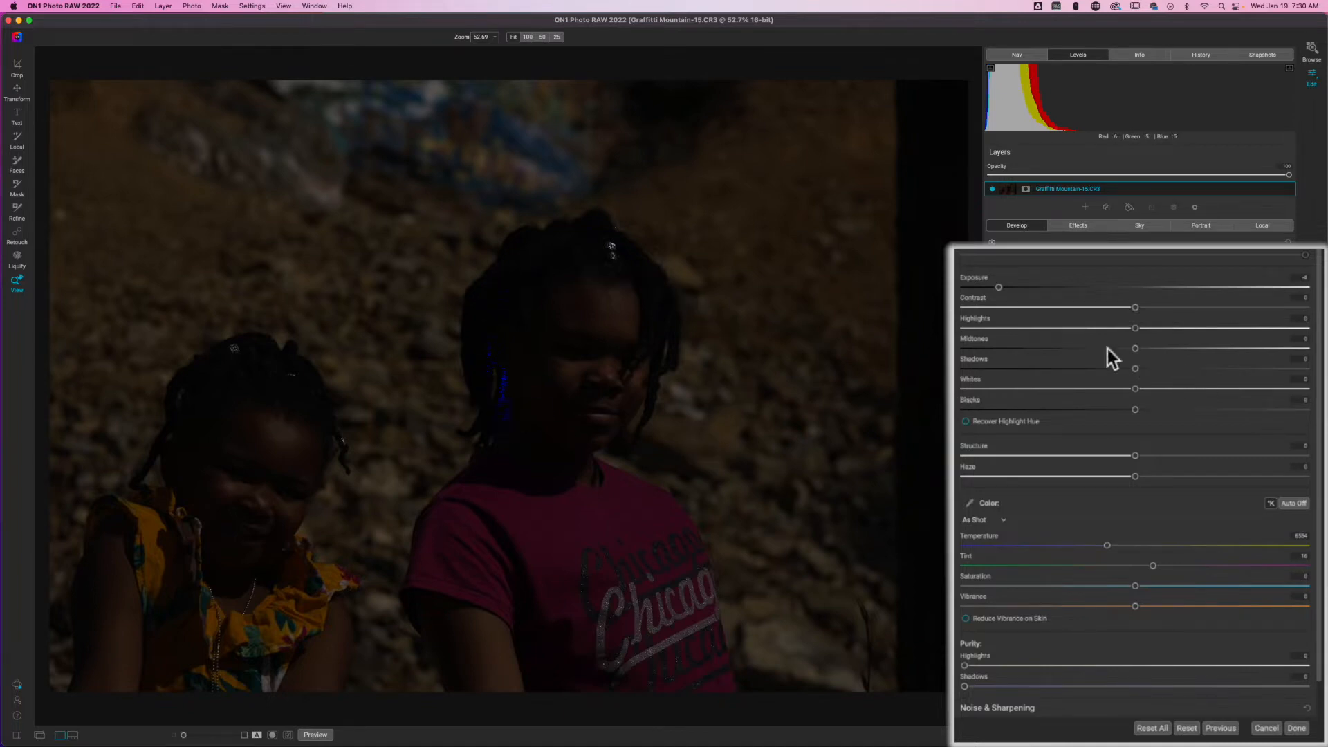
double_click(975, 278)
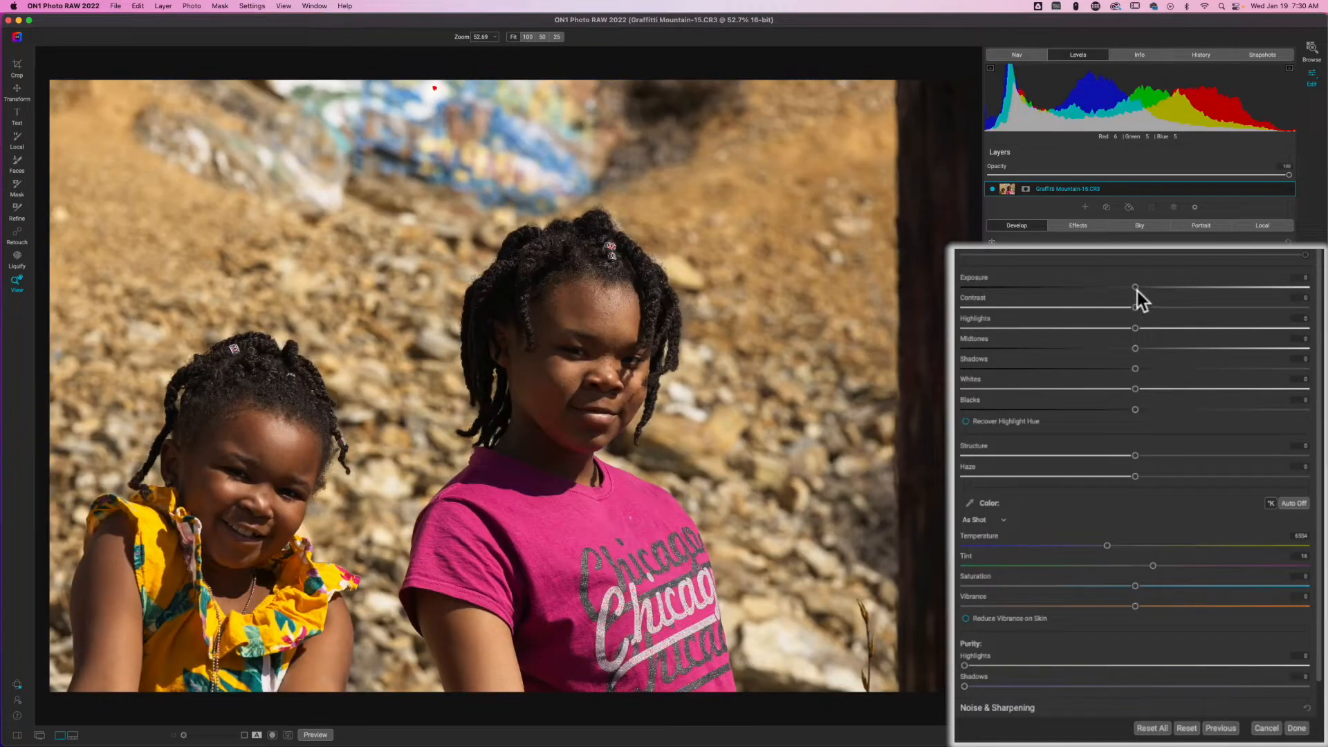
drag(1136, 288, 1170, 362)
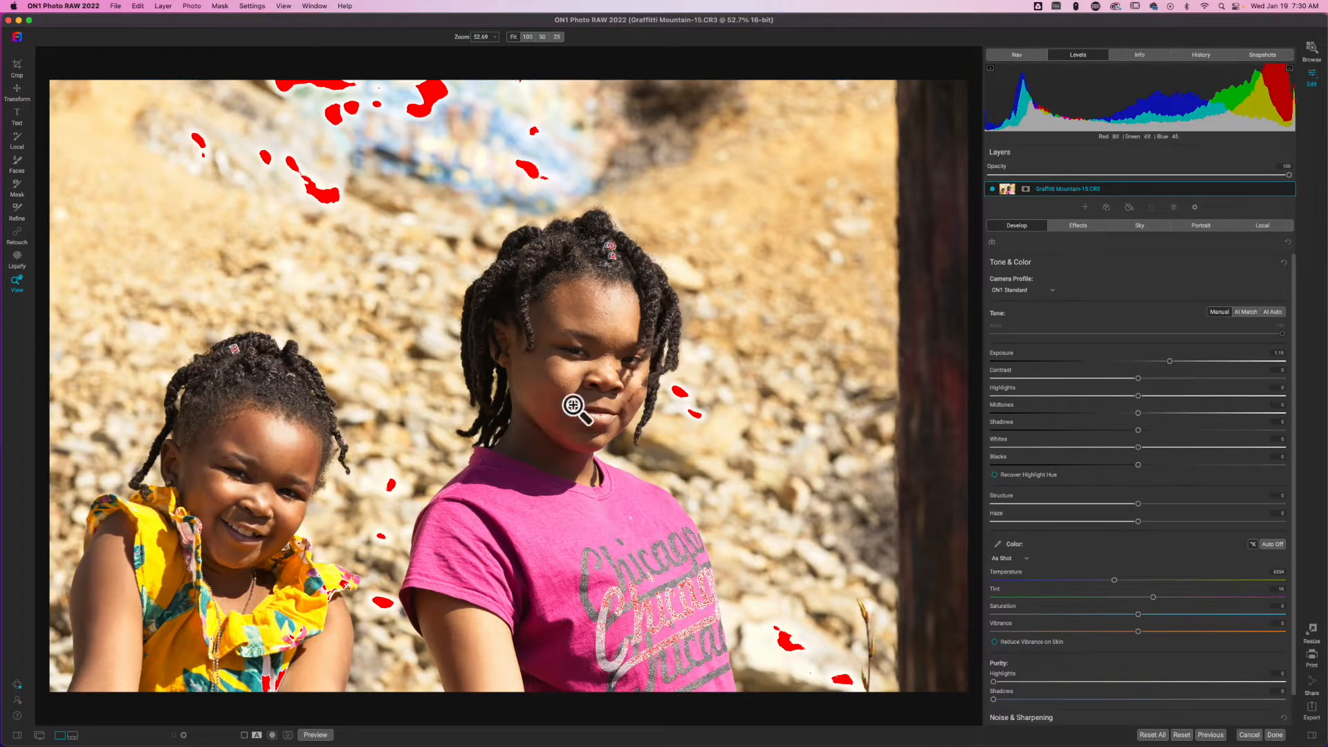
click(610, 244)
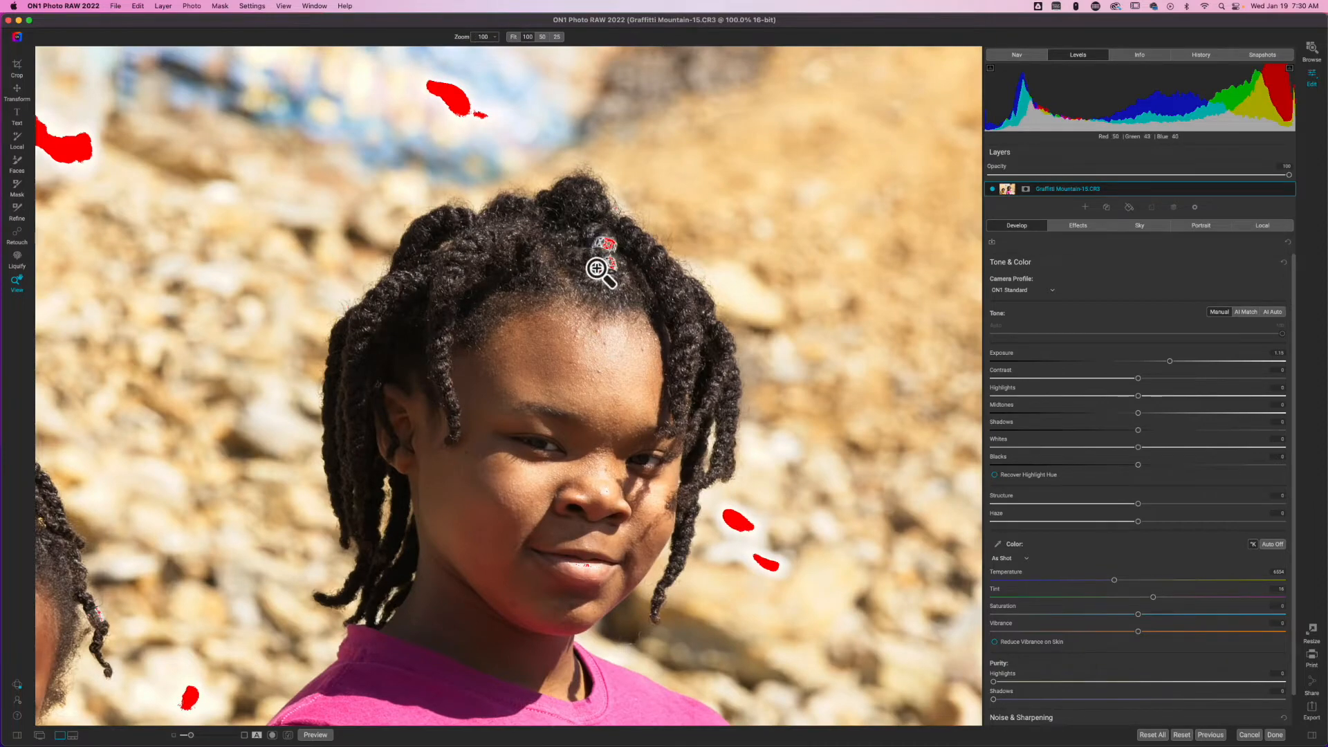
click(561, 328)
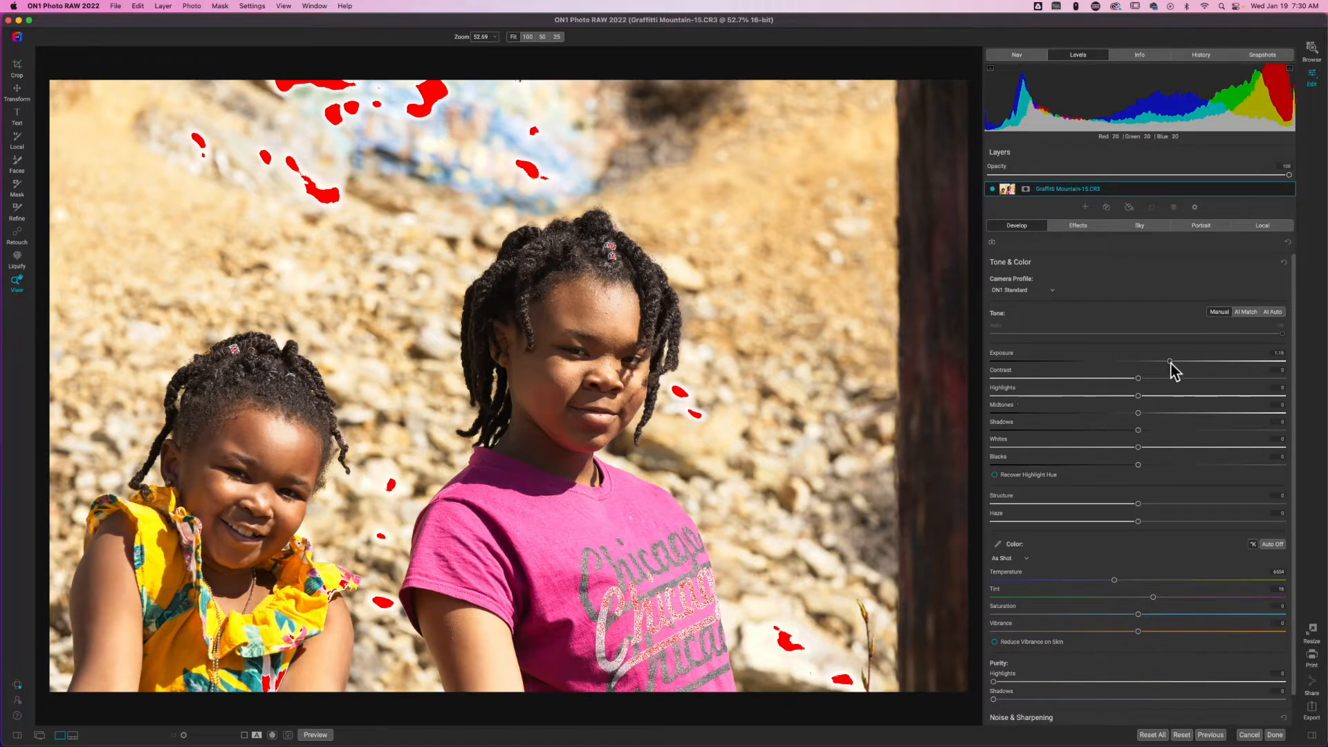
drag(1170, 362, 1203, 362)
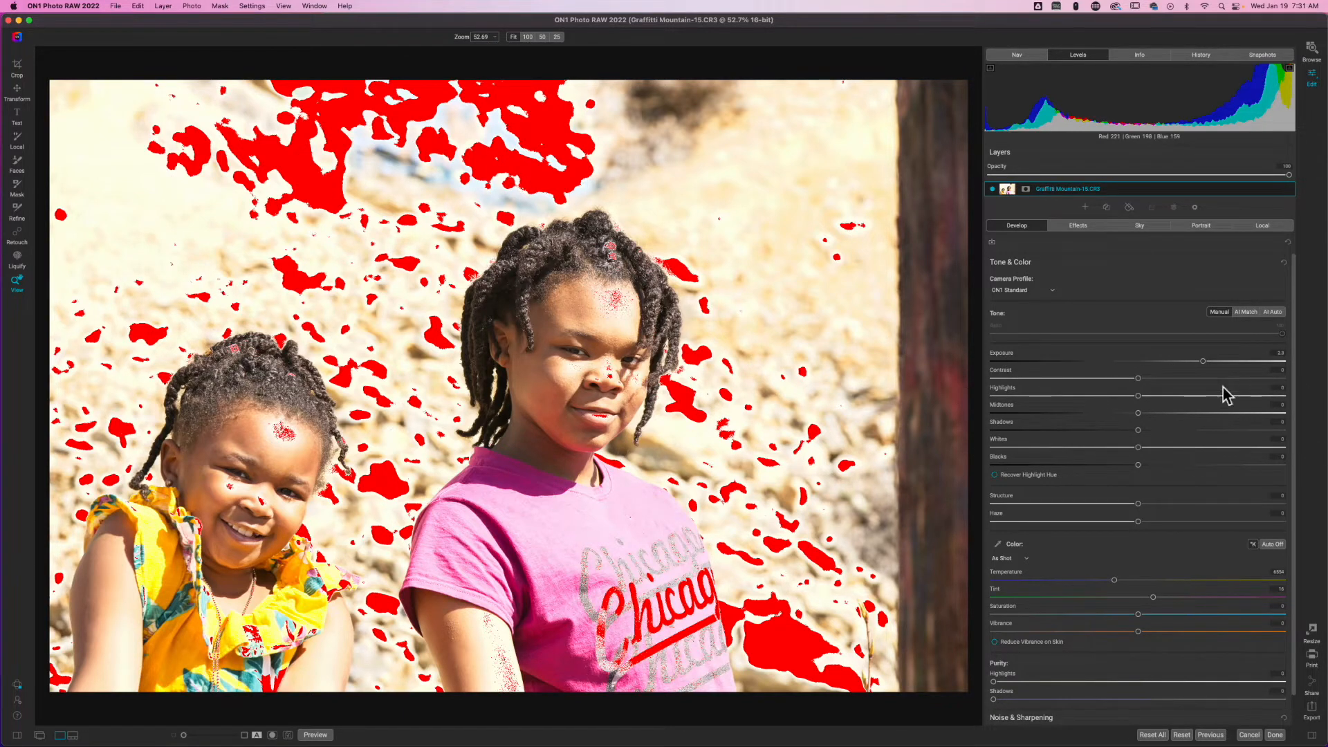
double_click(1003, 358)
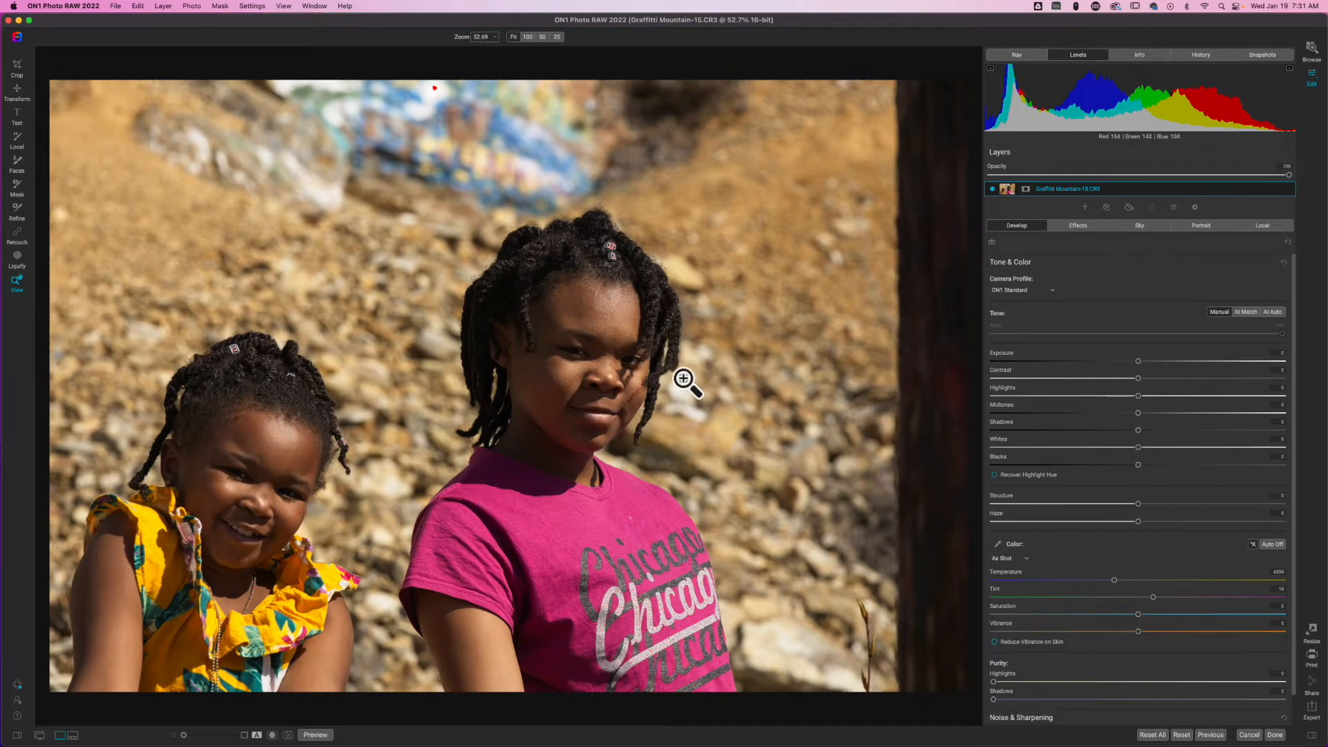
drag(1135, 308, 1031, 318)
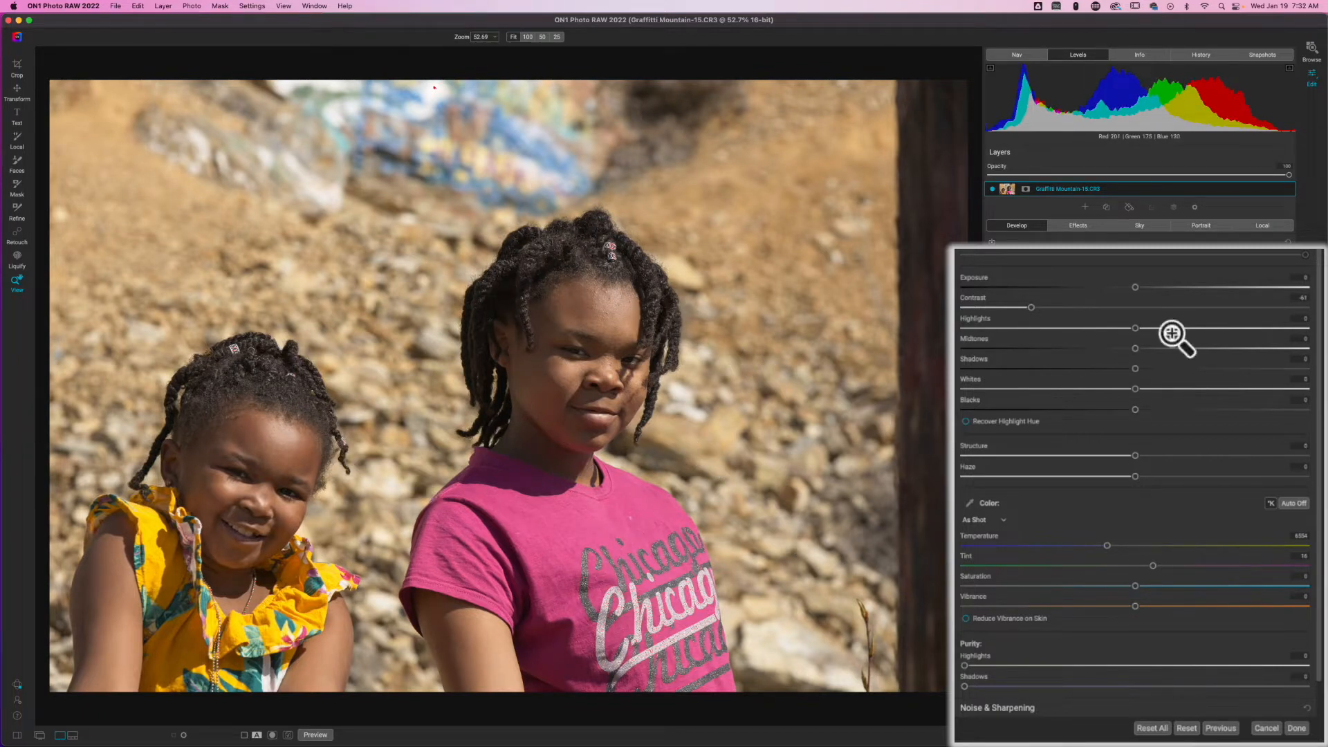
double_click(965, 297)
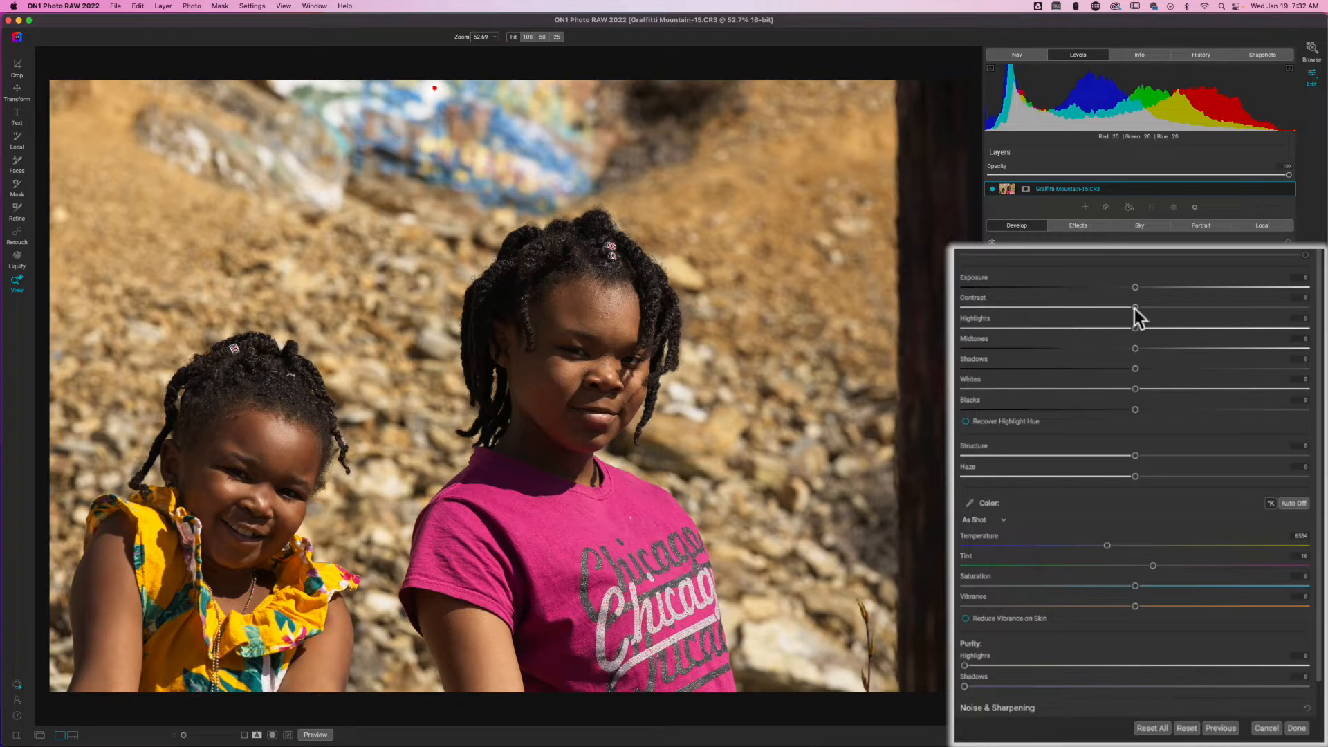
Step: Flatten the photo's harsh light by setting Contrast to -70 and Highlights to -60
drag(1135, 308, 1016, 316)
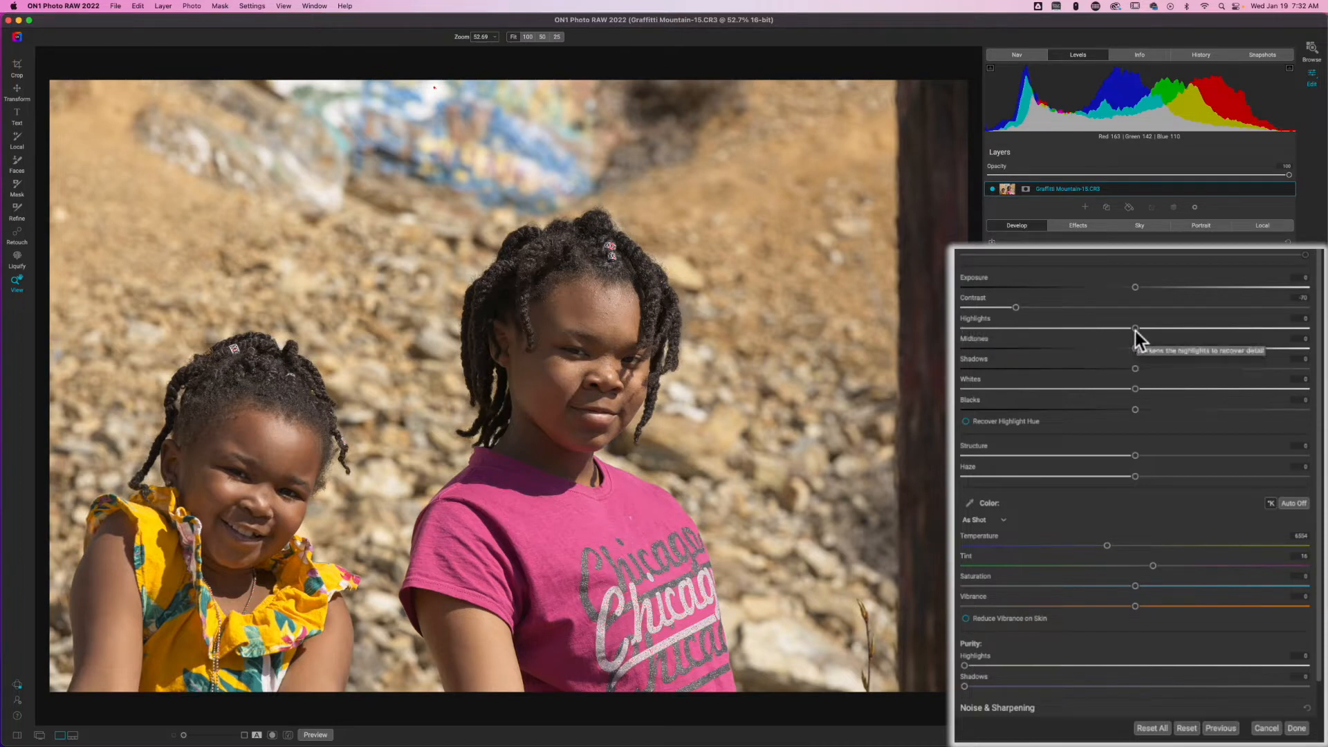
drag(1135, 329, 1031, 342)
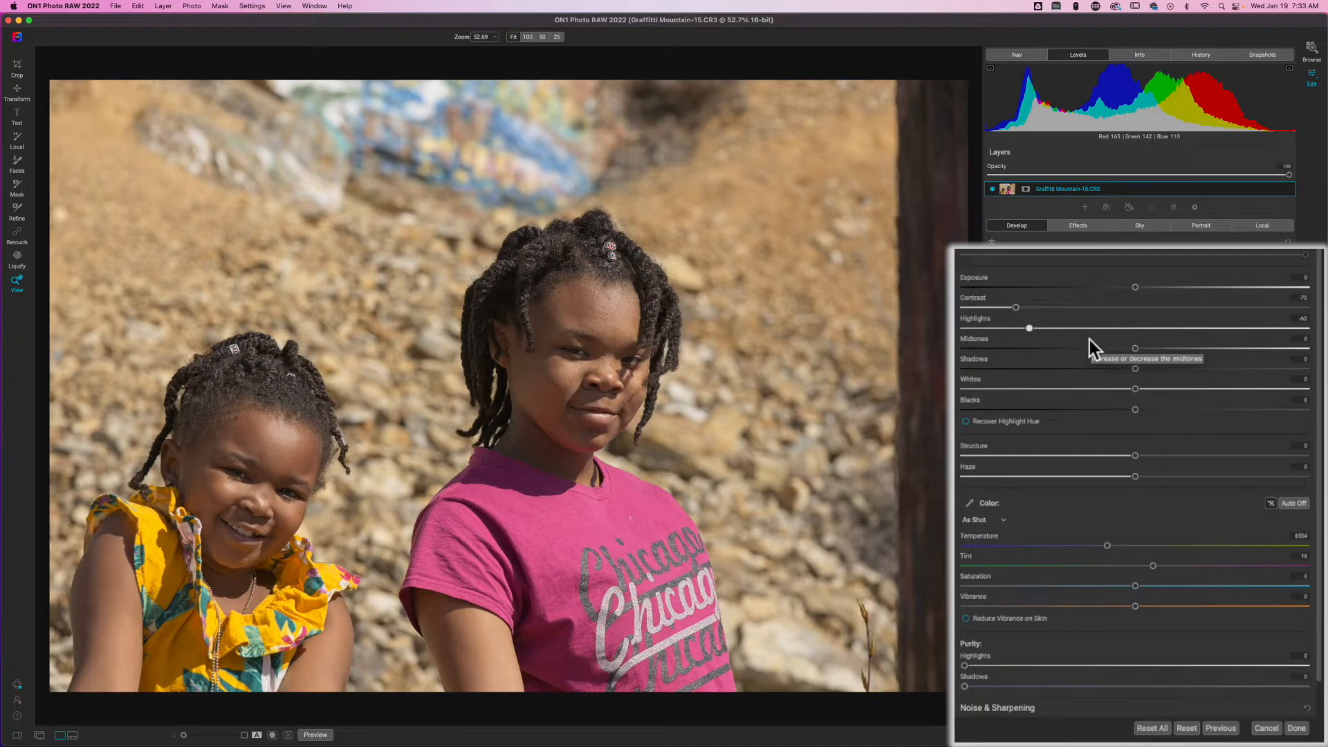
mouse_move(1030, 329)
mouse_down()
mouse_move(1165, 335)
mouse_move(1041, 334)
mouse_up()
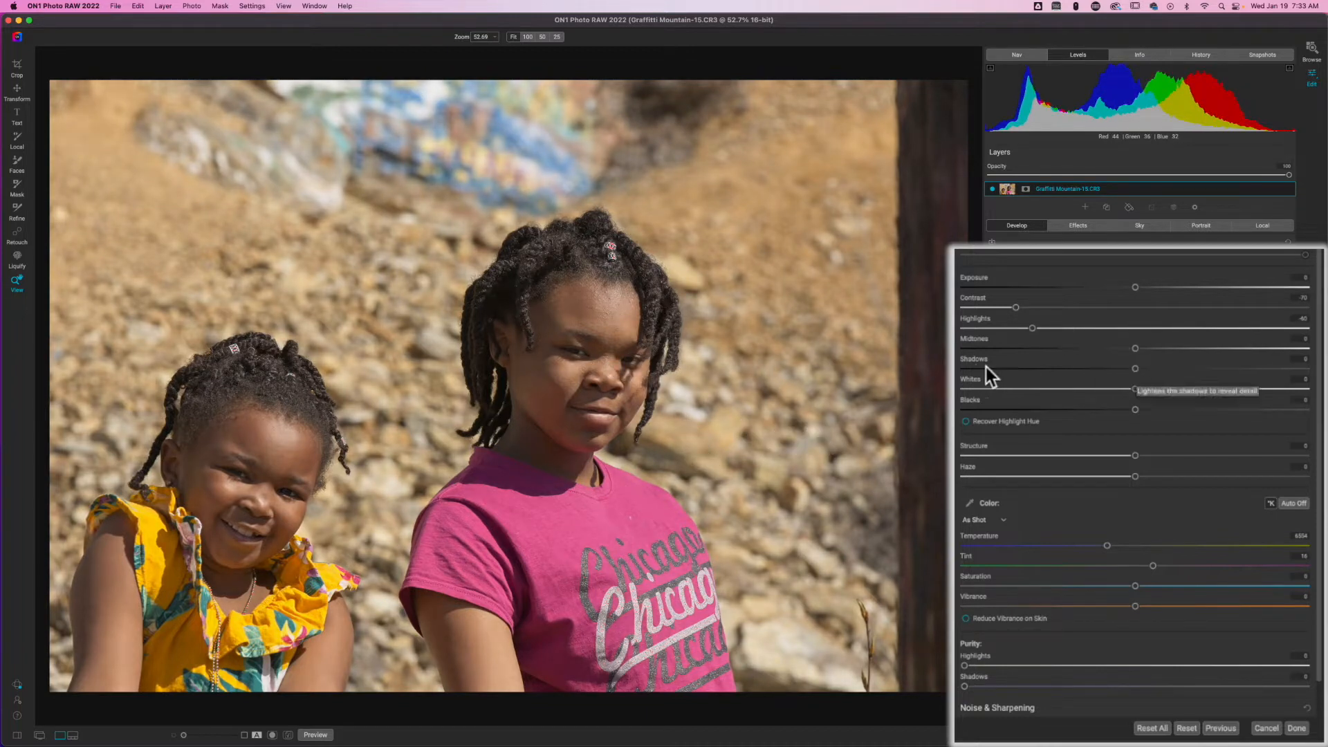
Step: Set Shadows to 7 and lower Contrast further to -78 to open up the faces
mouse_move(1134, 370)
mouse_down()
mouse_move(1072, 373)
mouse_move(1146, 371)
mouse_up()
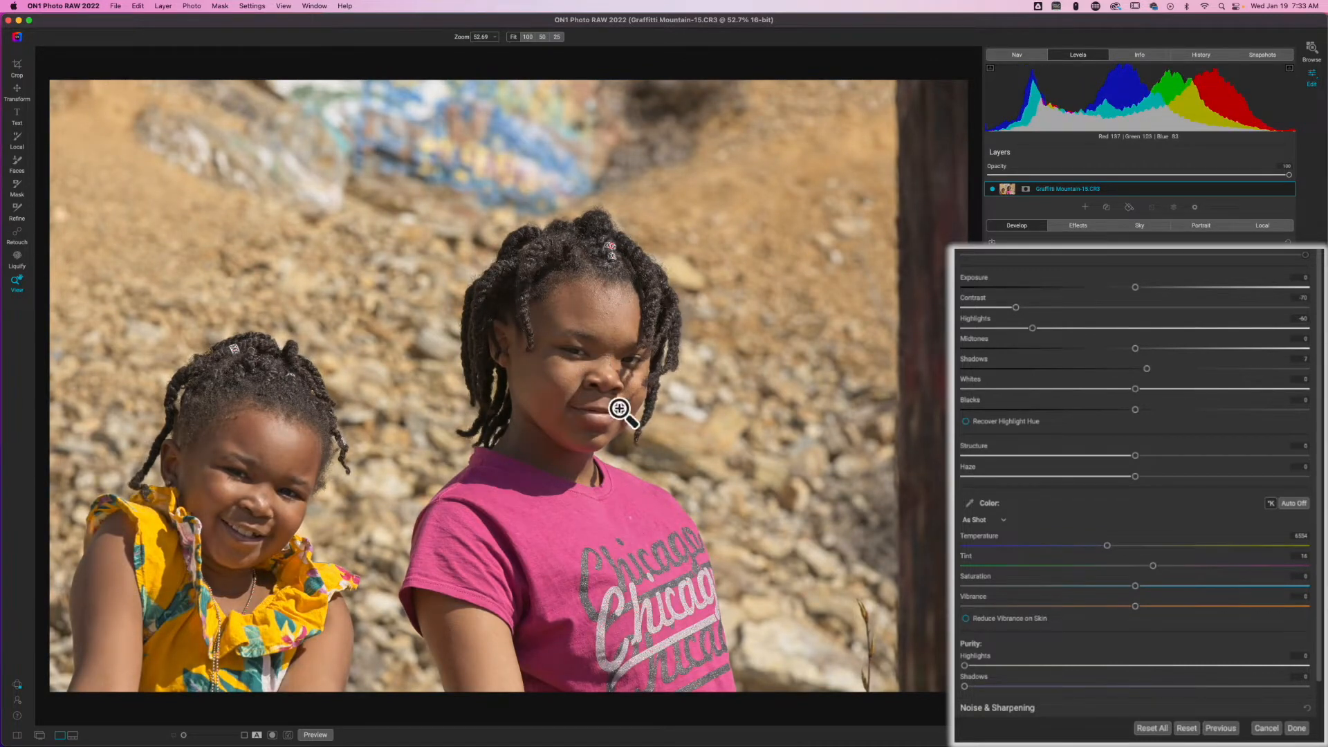
drag(1014, 308, 1006, 316)
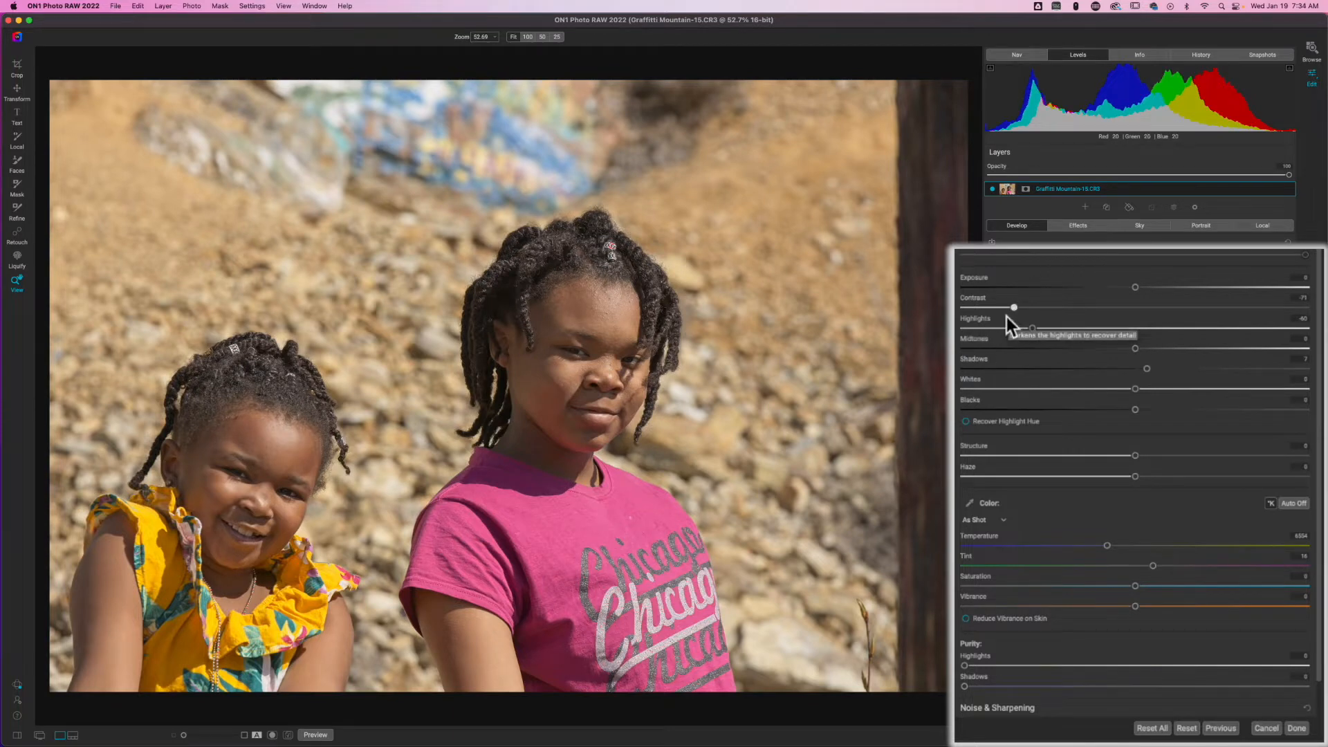
mouse_move(1014, 307)
mouse_down()
mouse_move(1059, 315)
mouse_move(1001, 312)
mouse_up()
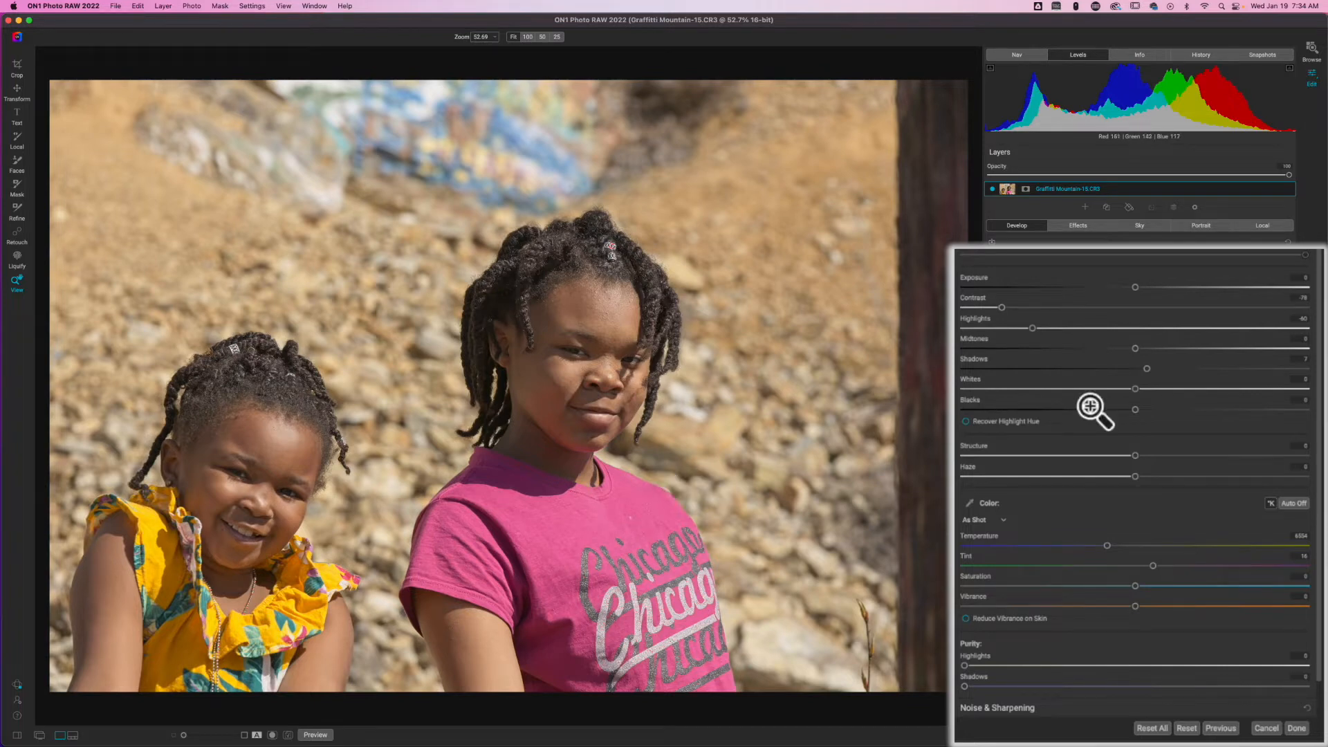
Step: Set Blacks to -9 using the clipping warnings as a guide, and hide the warnings
drag(1133, 413, 1123, 416)
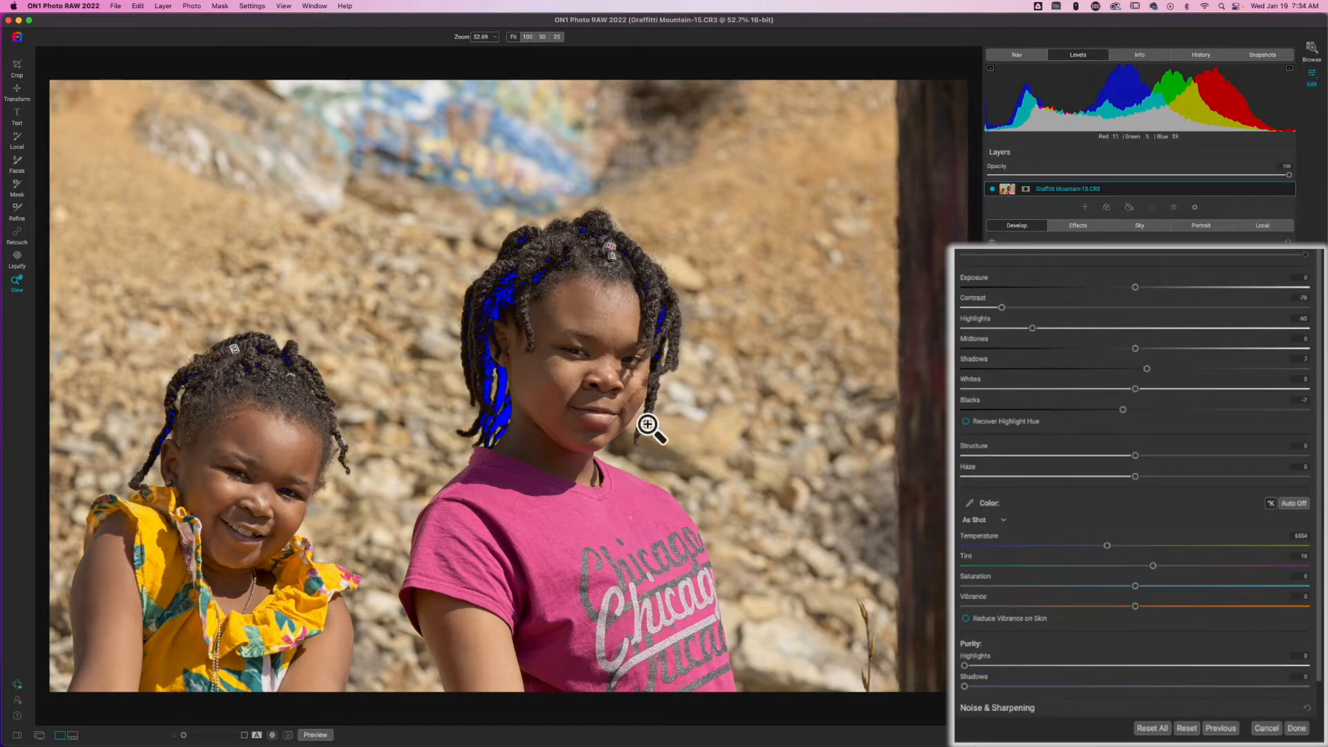
drag(1122, 409, 1118, 410)
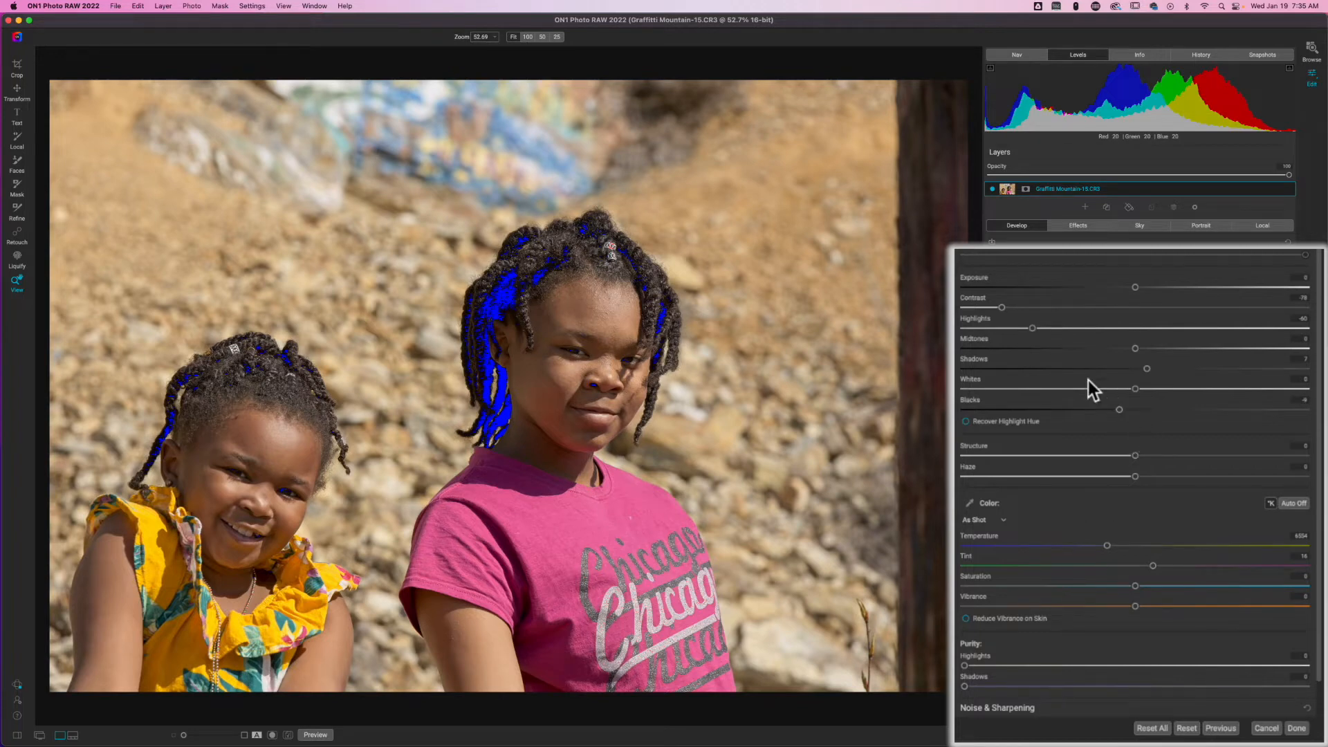
click(990, 67)
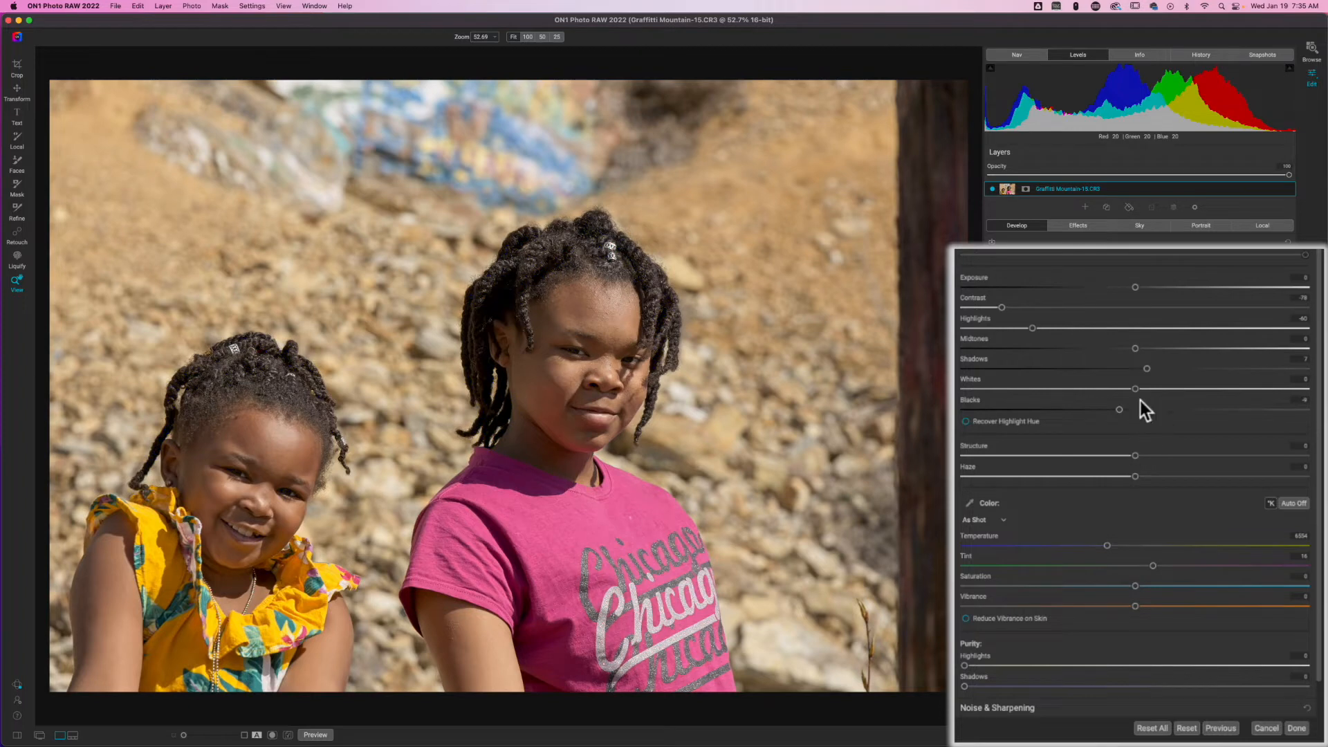
Step: Brighten the Midtones to 17 and compare the edited photo with the original
drag(1135, 349, 1157, 353)
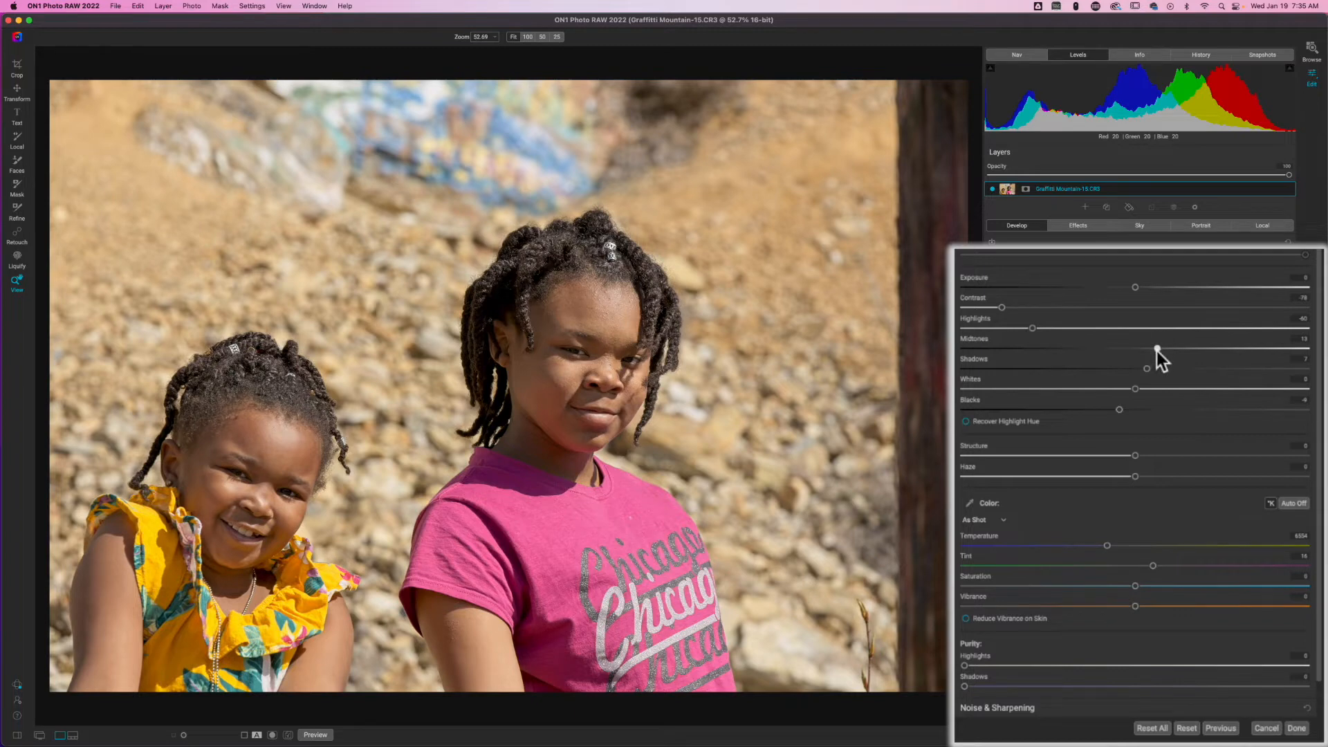
drag(1156, 351, 1164, 351)
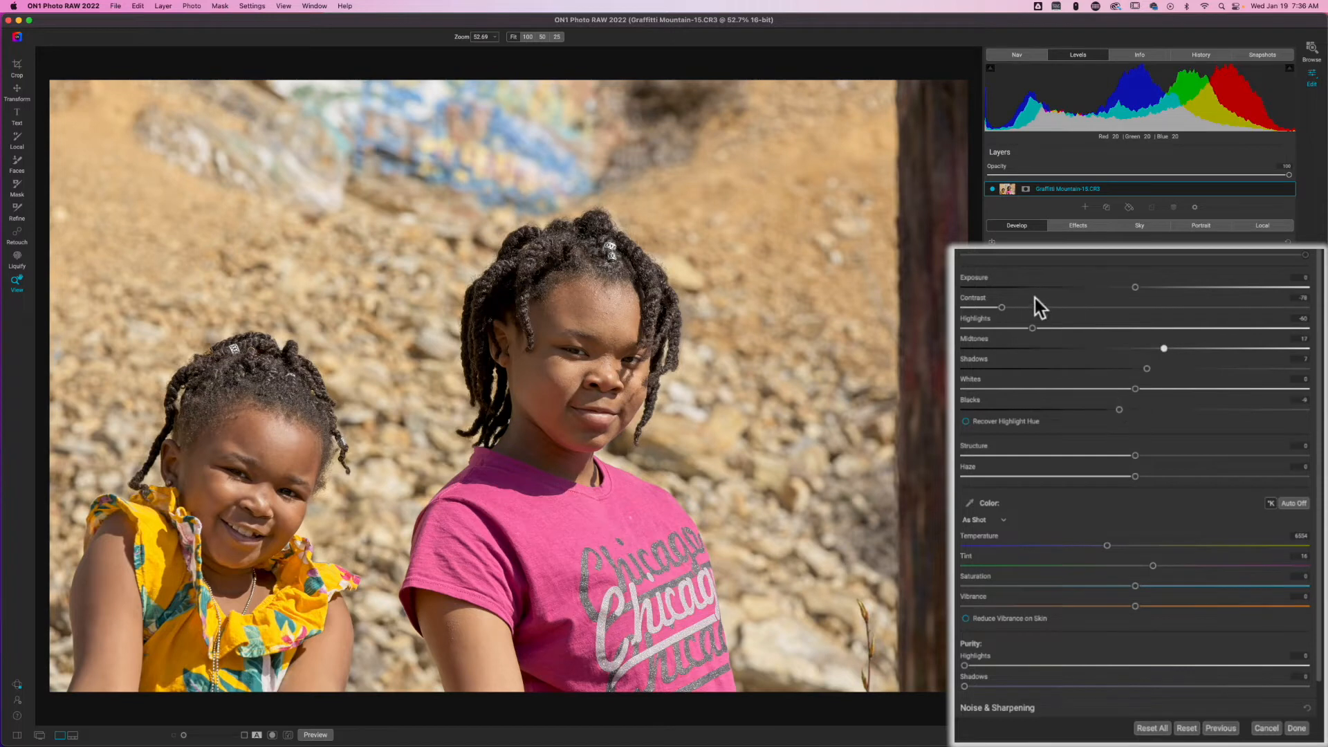
click(990, 68)
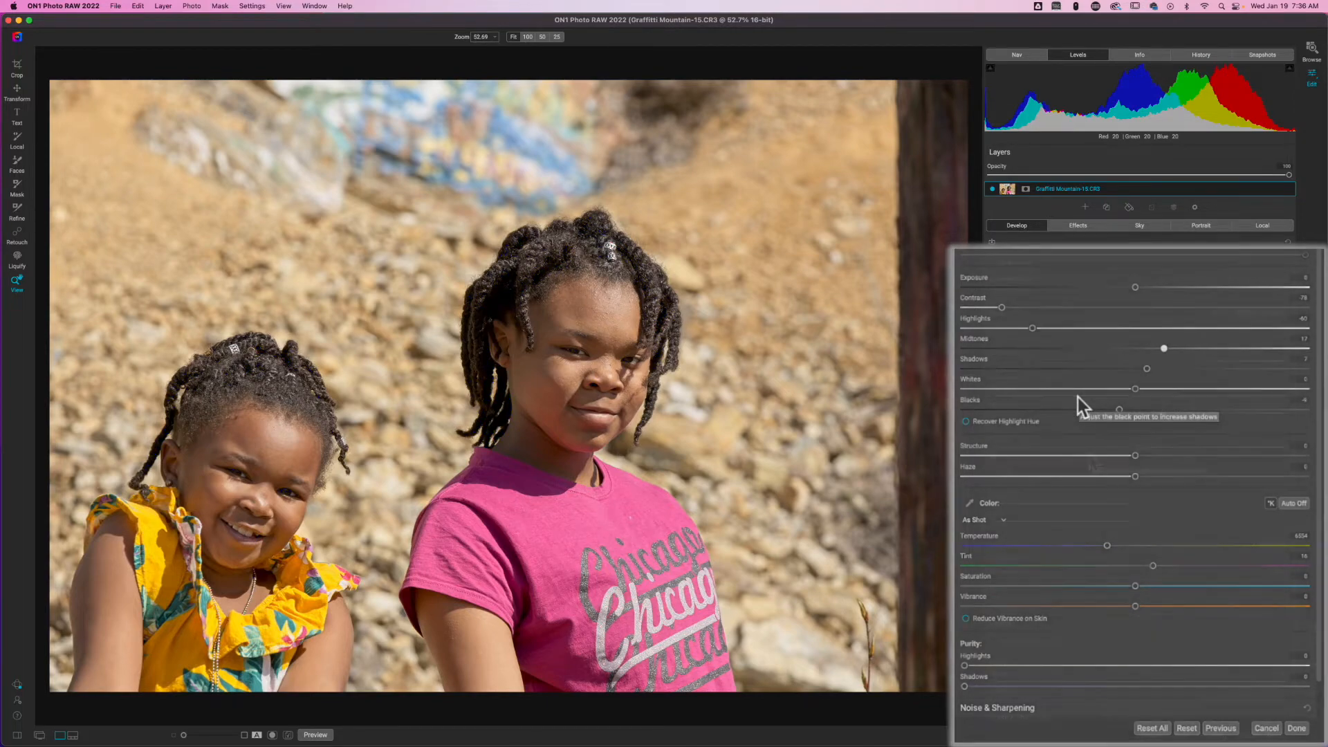
key(p)
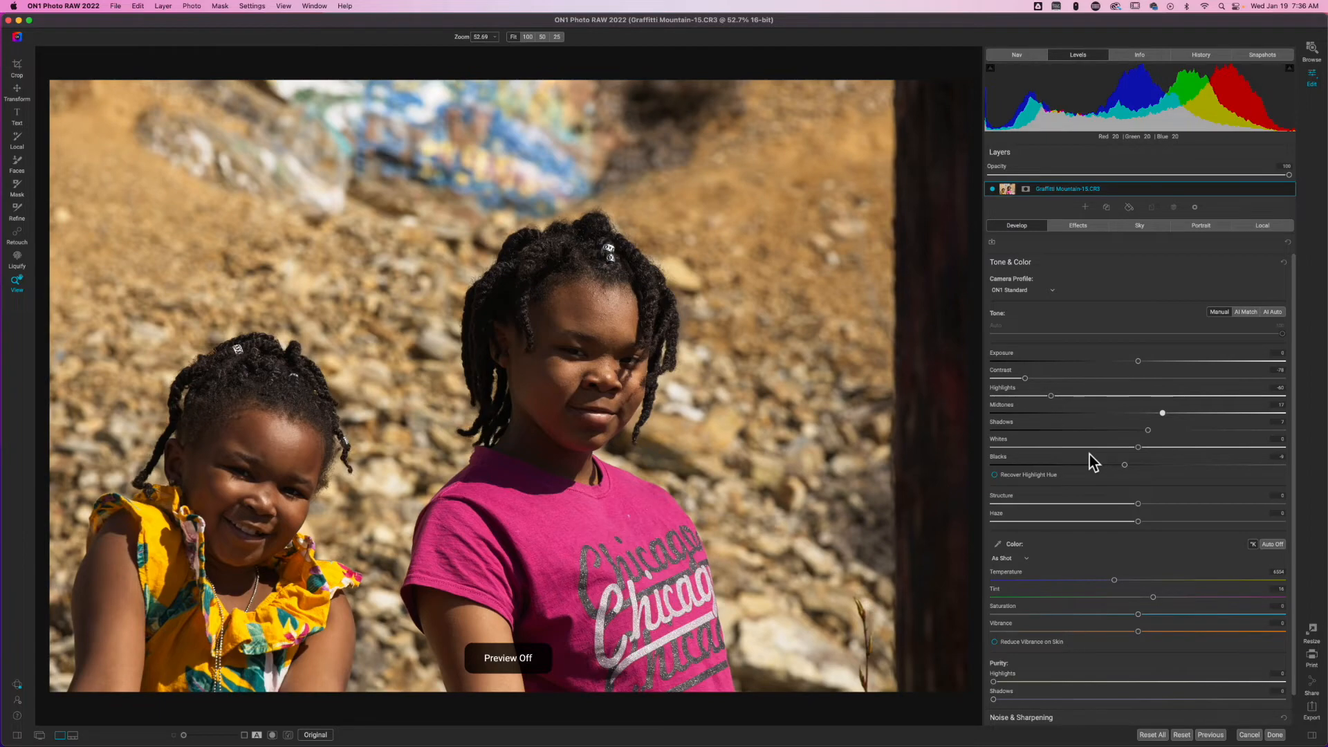
key(p)
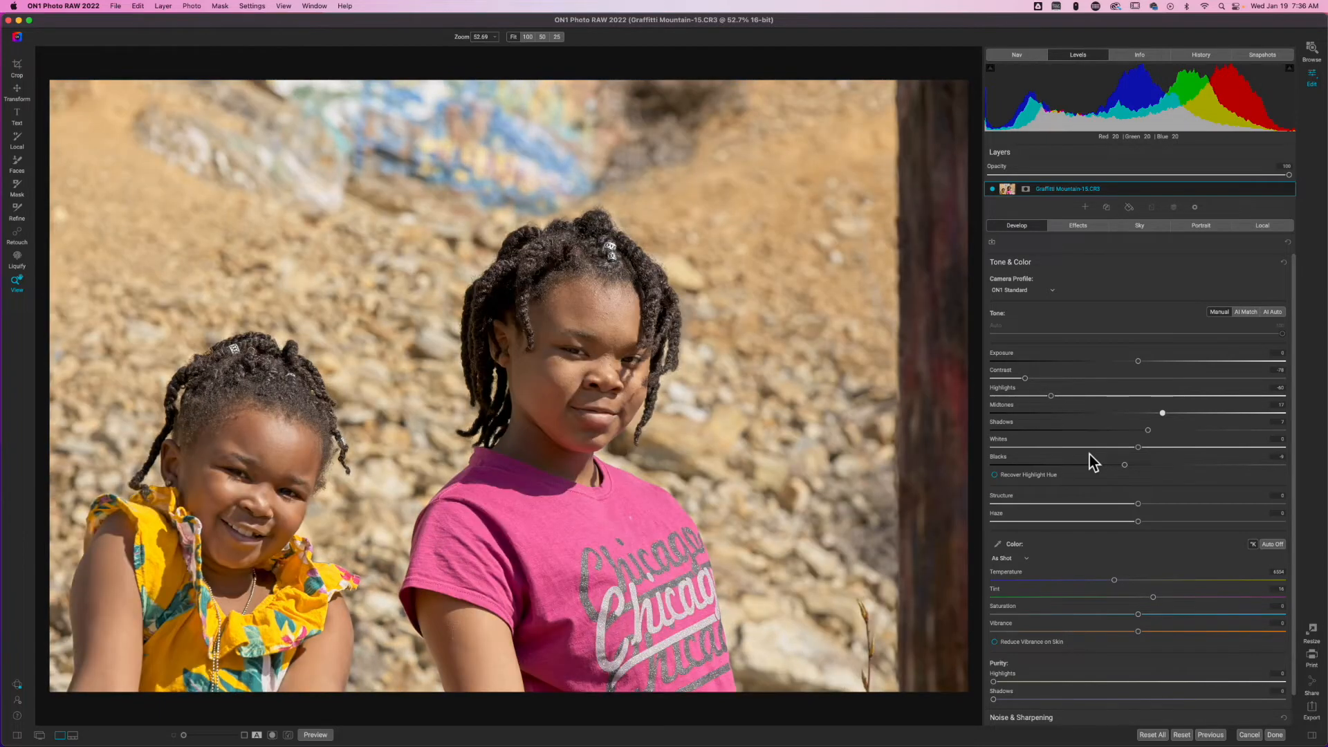
Step: Adjust the photo's color by cooling the Temperature to about 5850, lowering Saturation to -17 and raising Vibrance
scroll(1044, 612, down, 2)
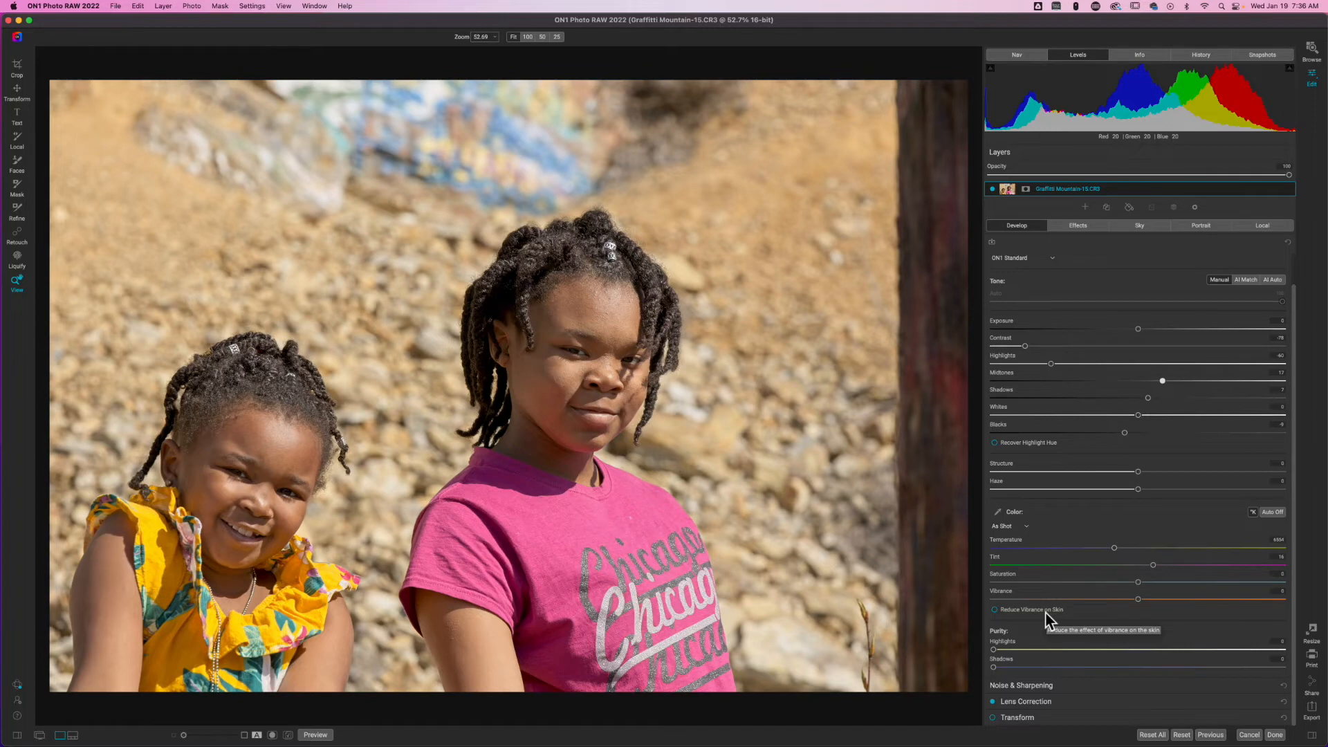
click(1114, 549)
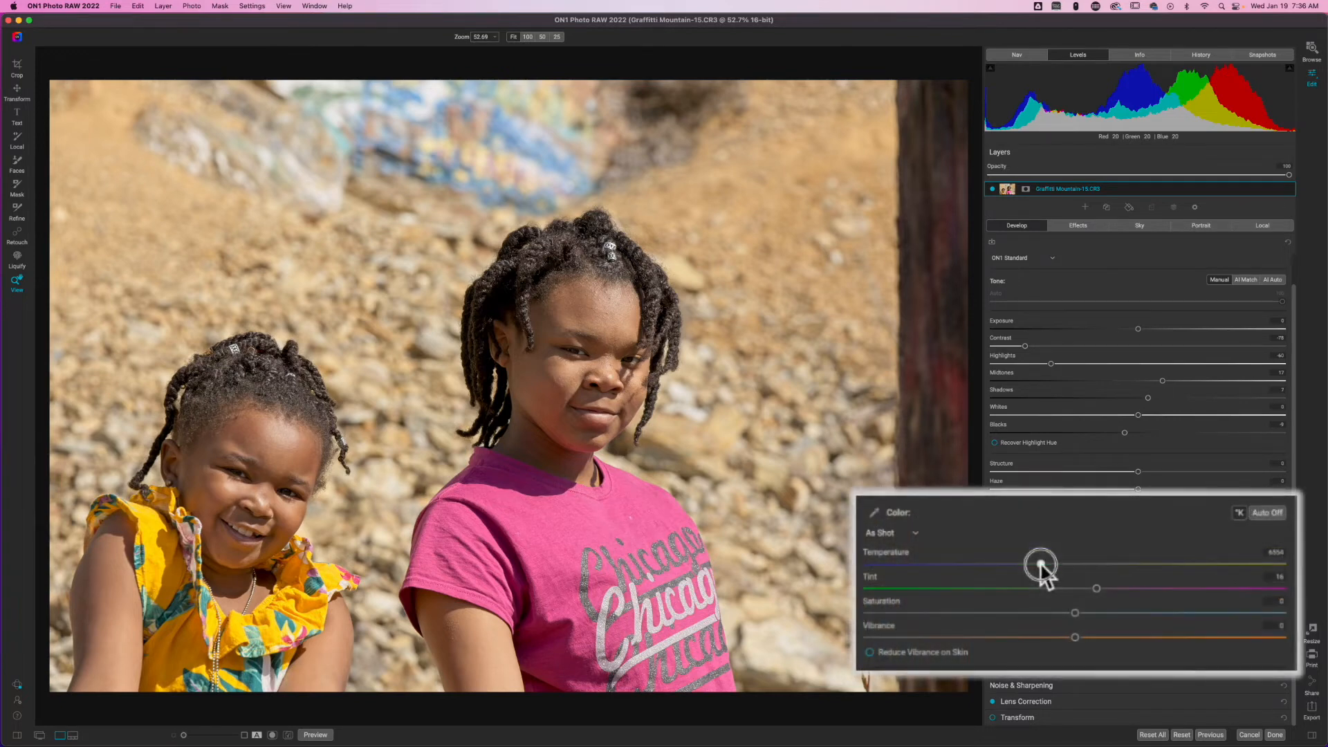
drag(1039, 566, 1018, 565)
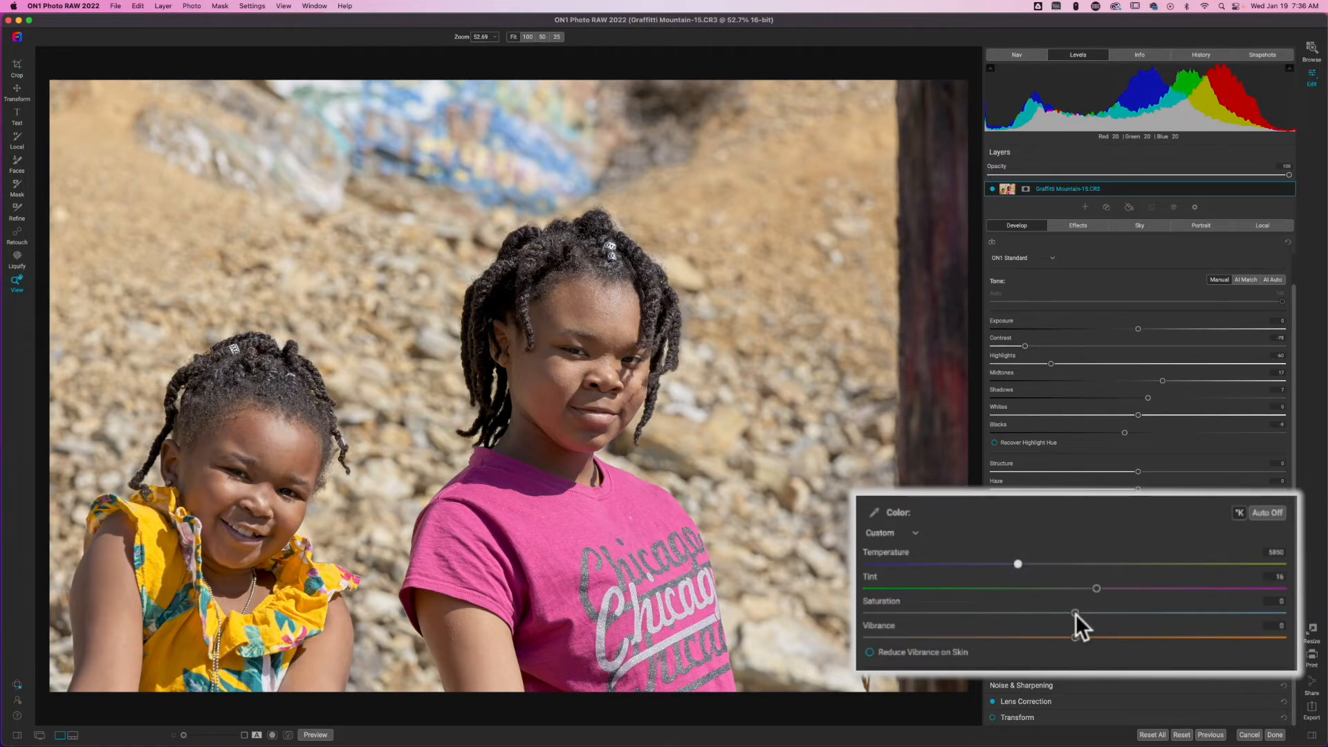
drag(1074, 613, 1118, 639)
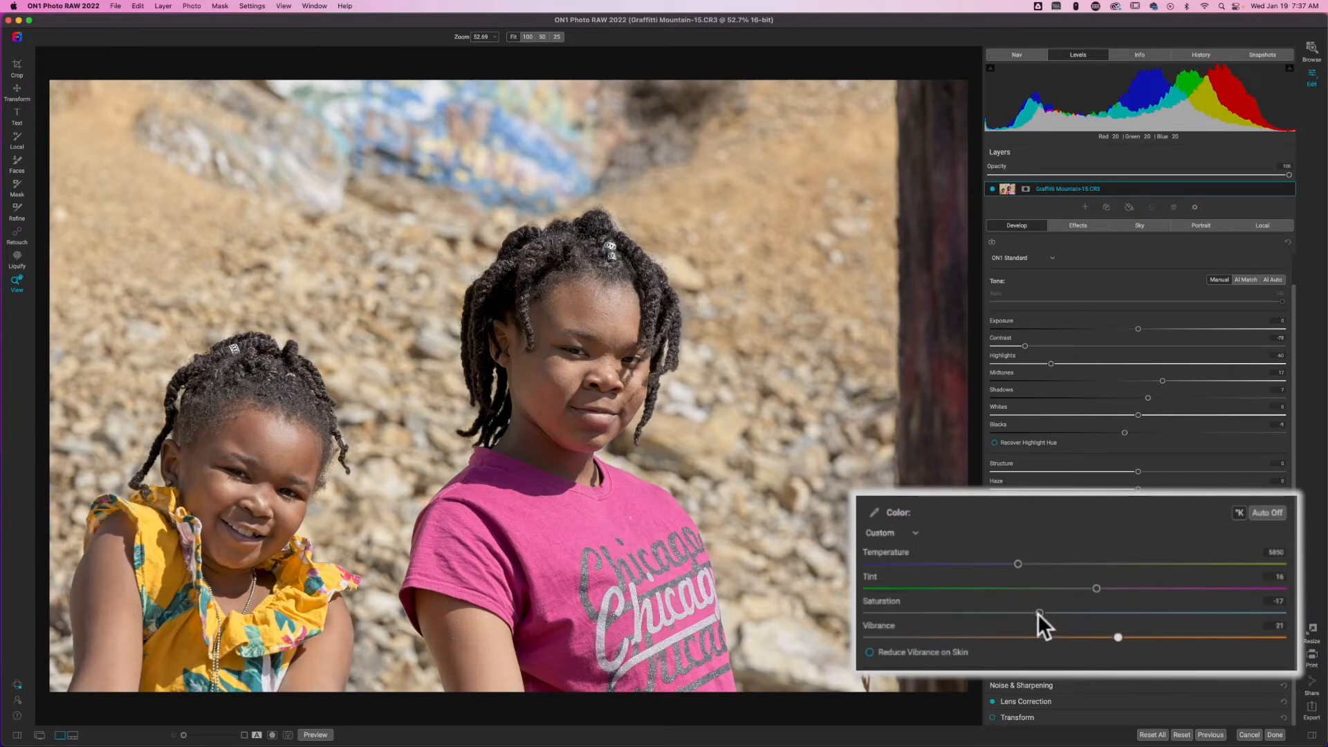
drag(1118, 638, 1143, 638)
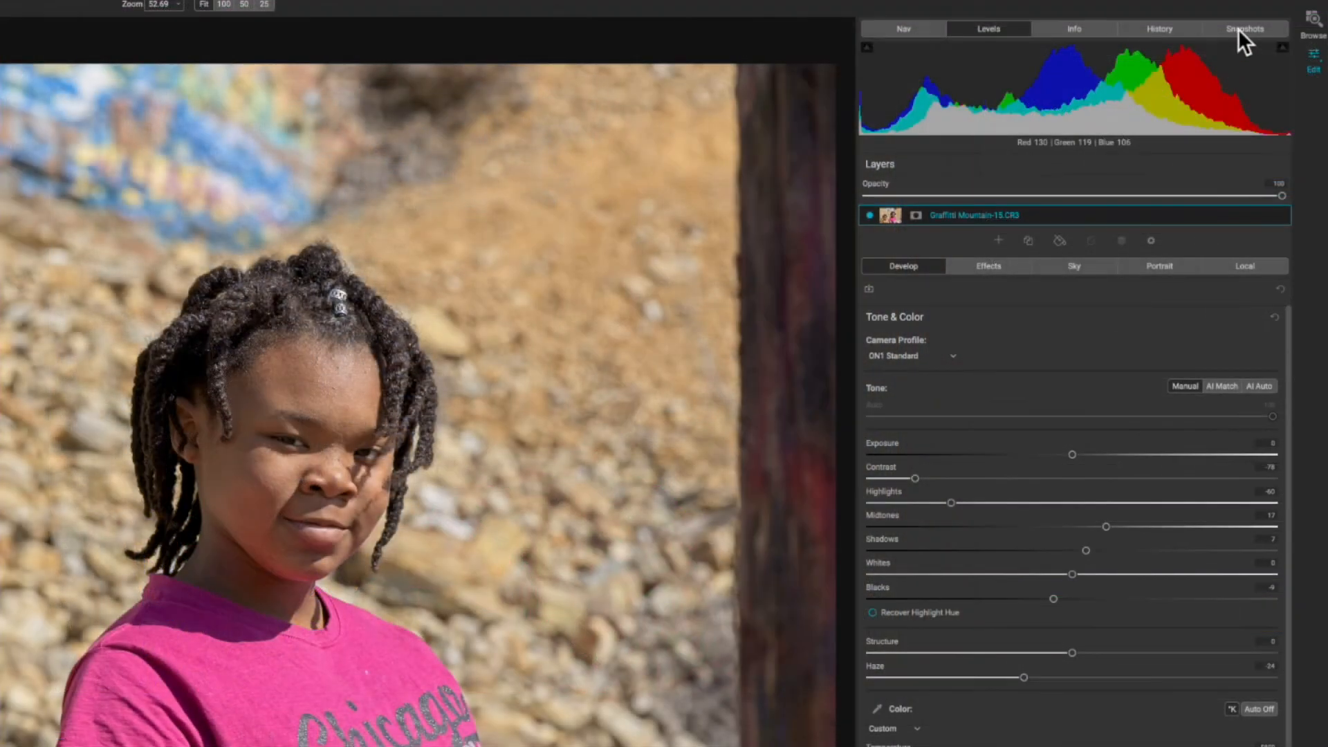
Step: Save the current edit as a new snapshot named Base Edit
click(1260, 55)
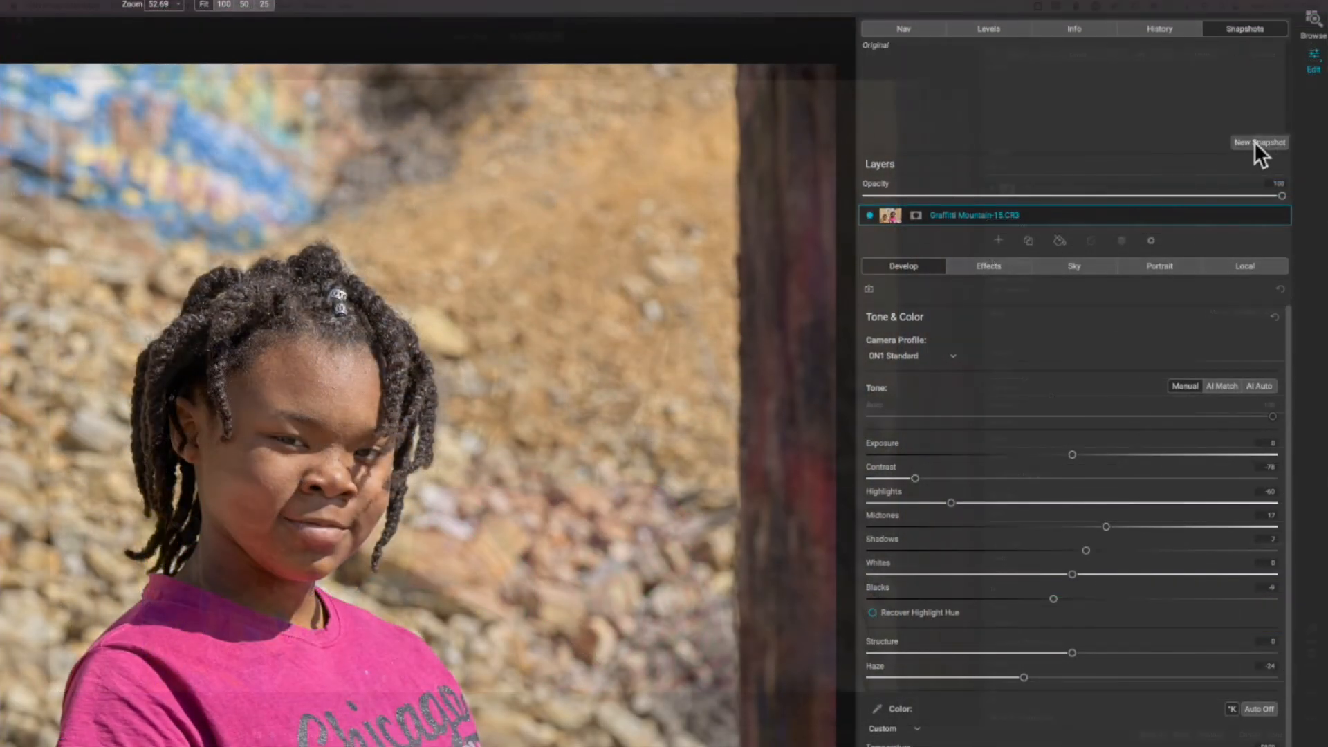
click(1260, 142)
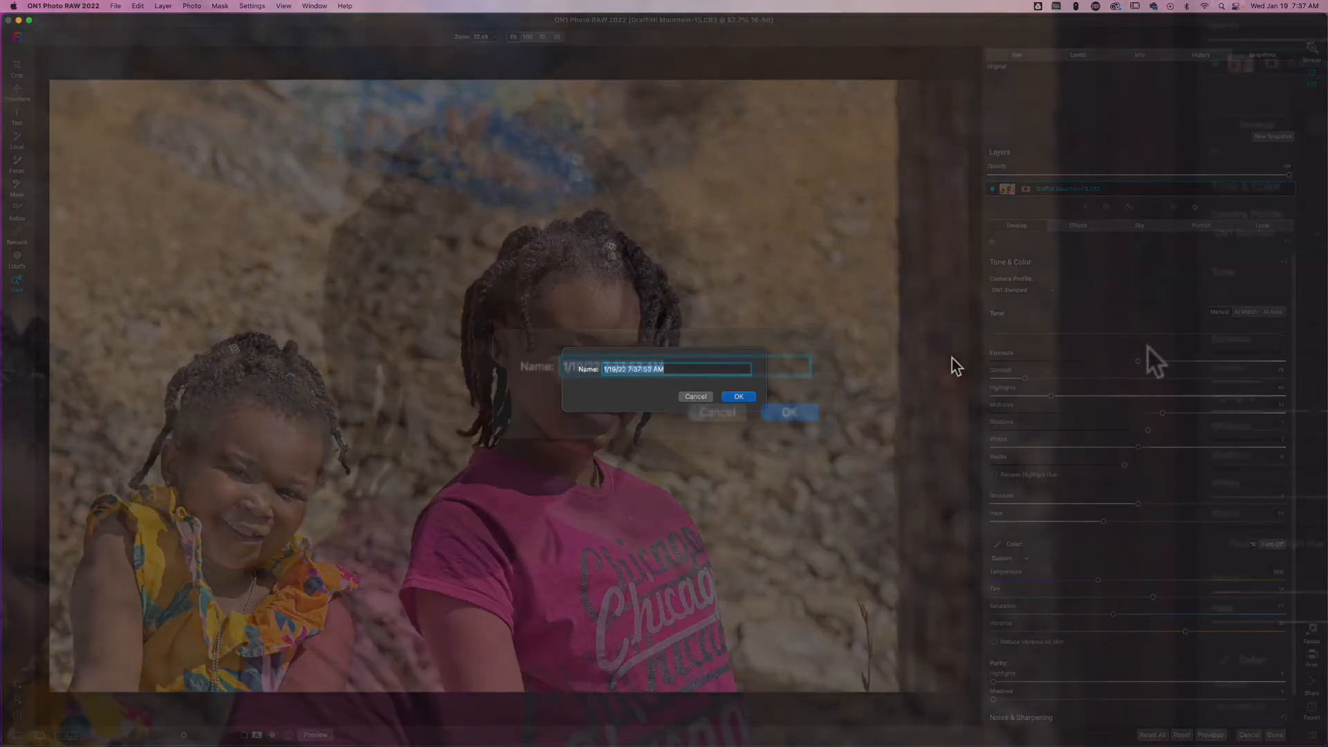
text(Base Edit)
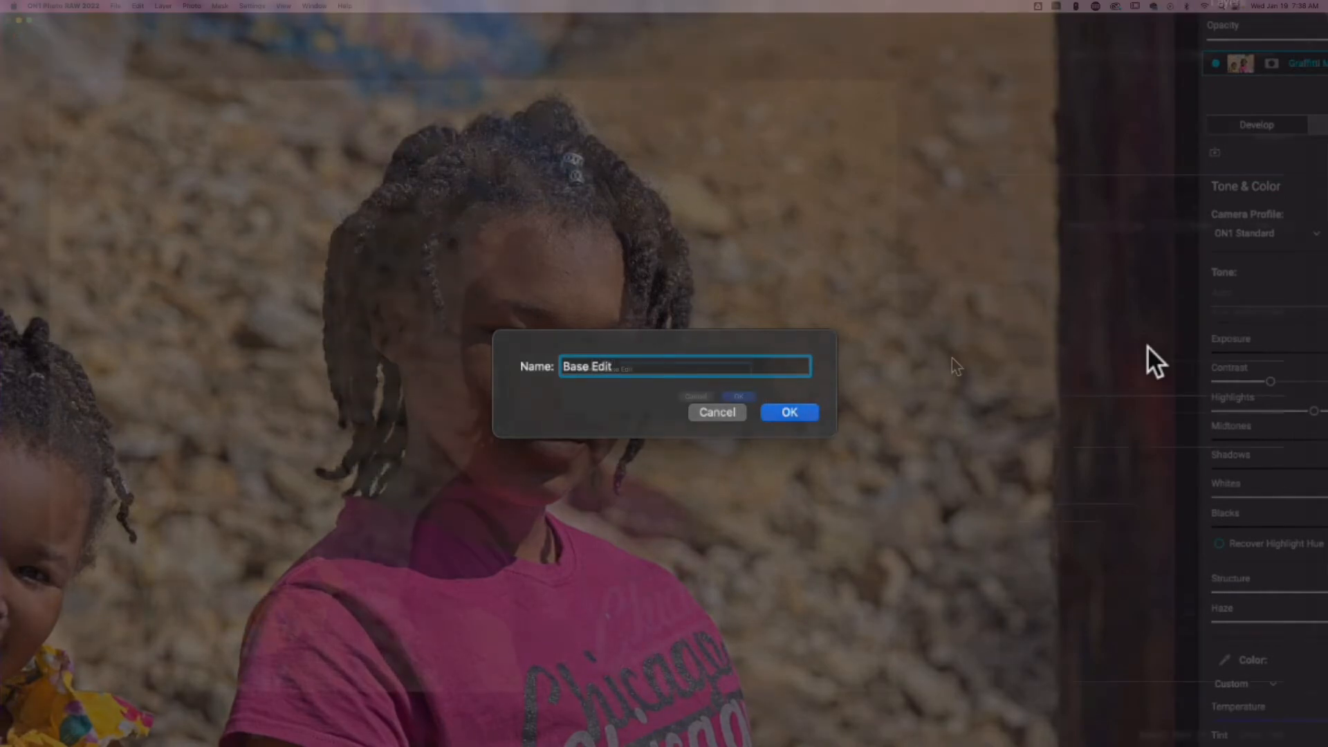
key(Return)
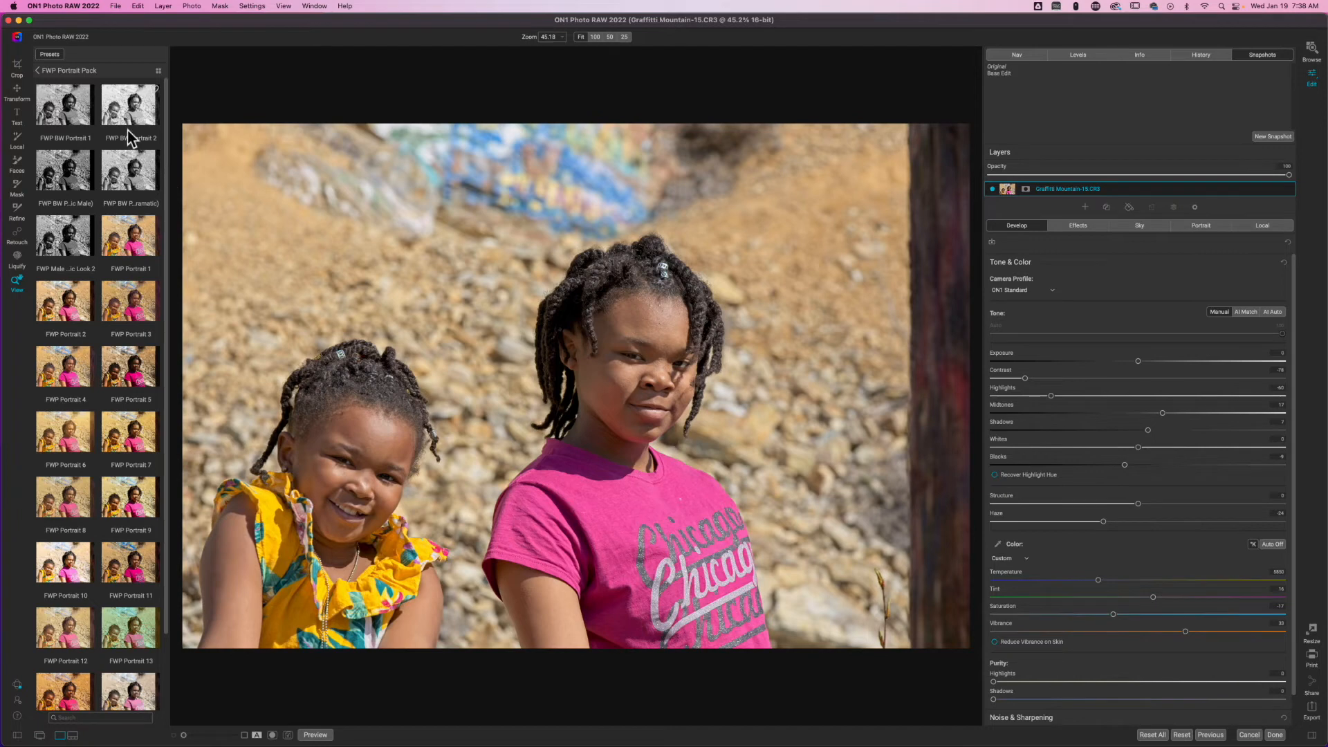
Step: Browse the enlarged previews of the FWP Portrait Pack presets and apply FWP Portrait 11 to the photo
click(159, 71)
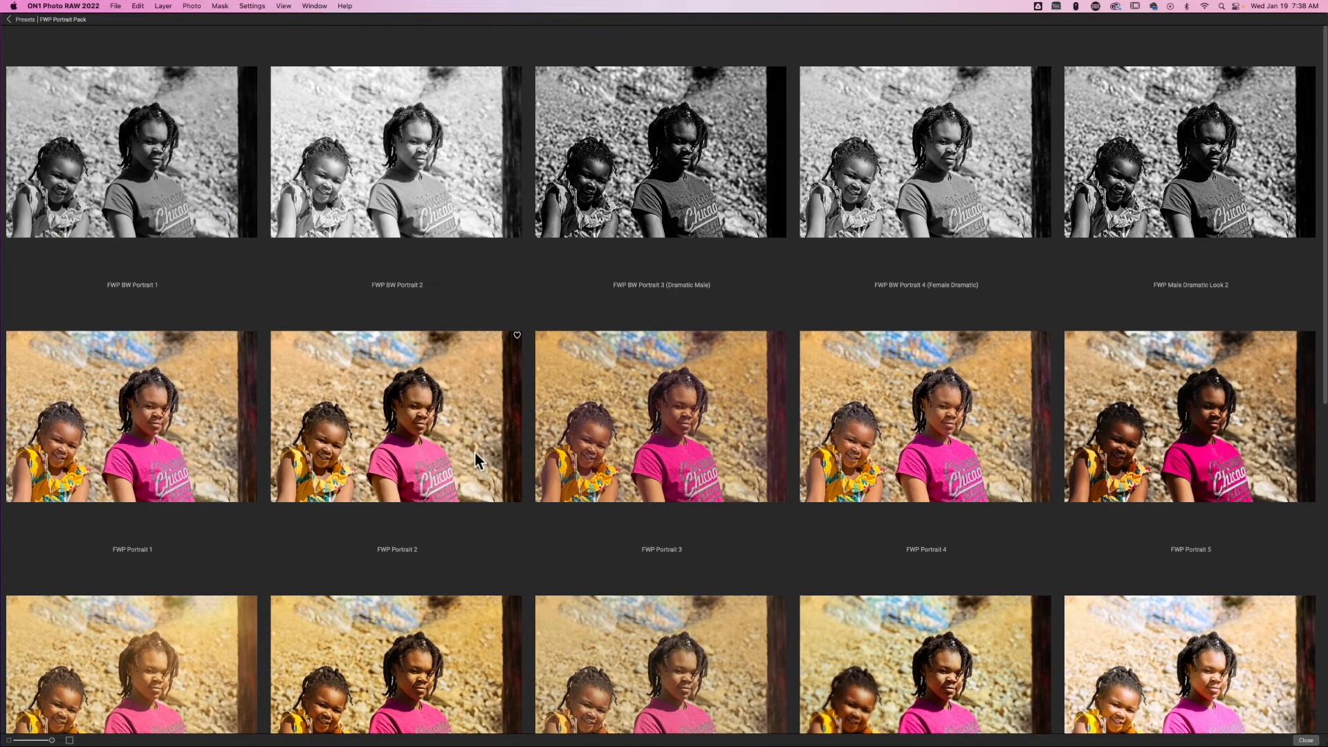
scroll(438, 437, down, 2)
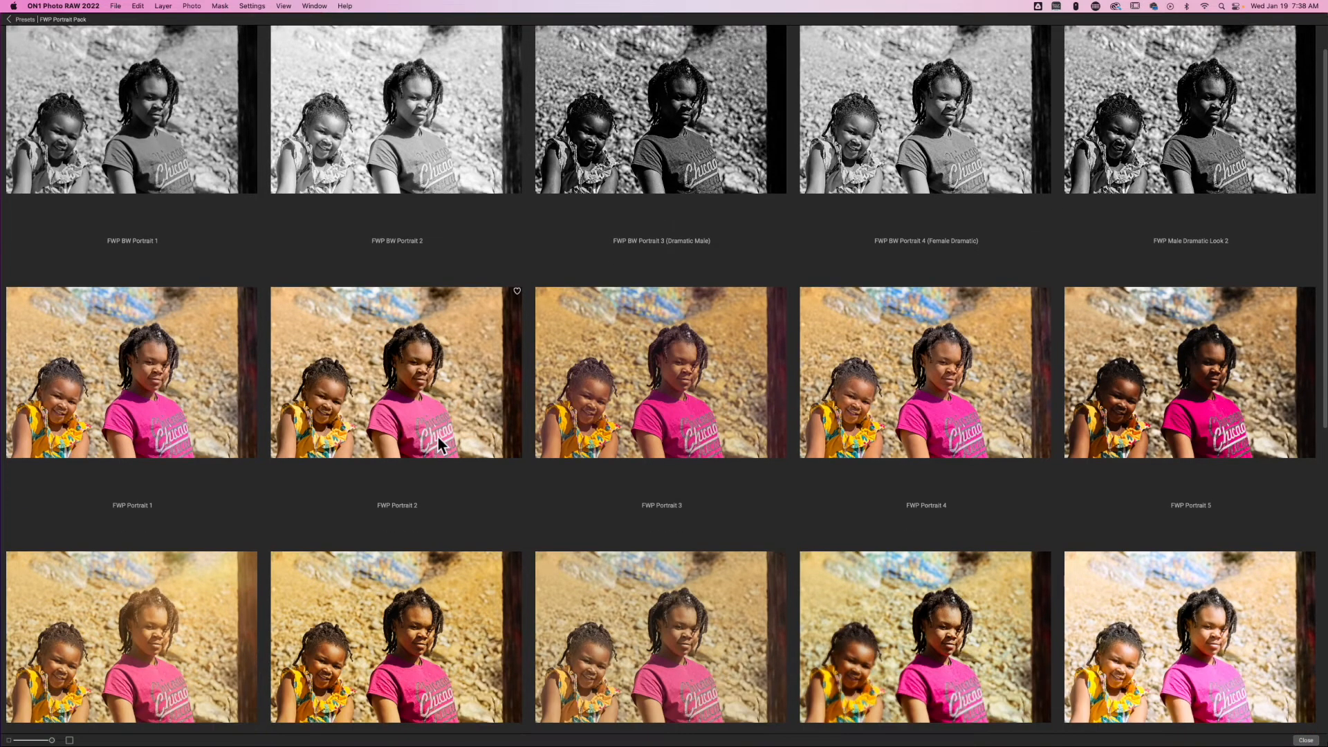
scroll(441, 444, down, 1)
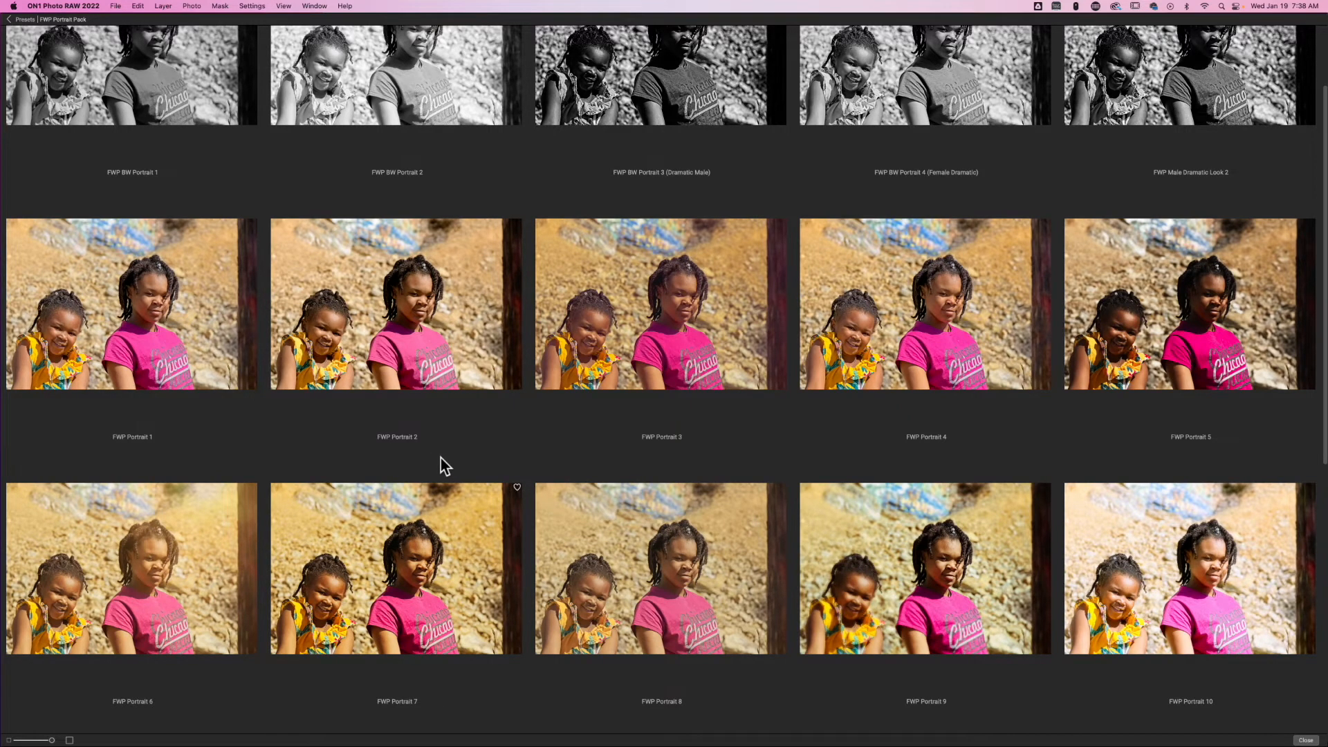
scroll(440, 457, down, 1)
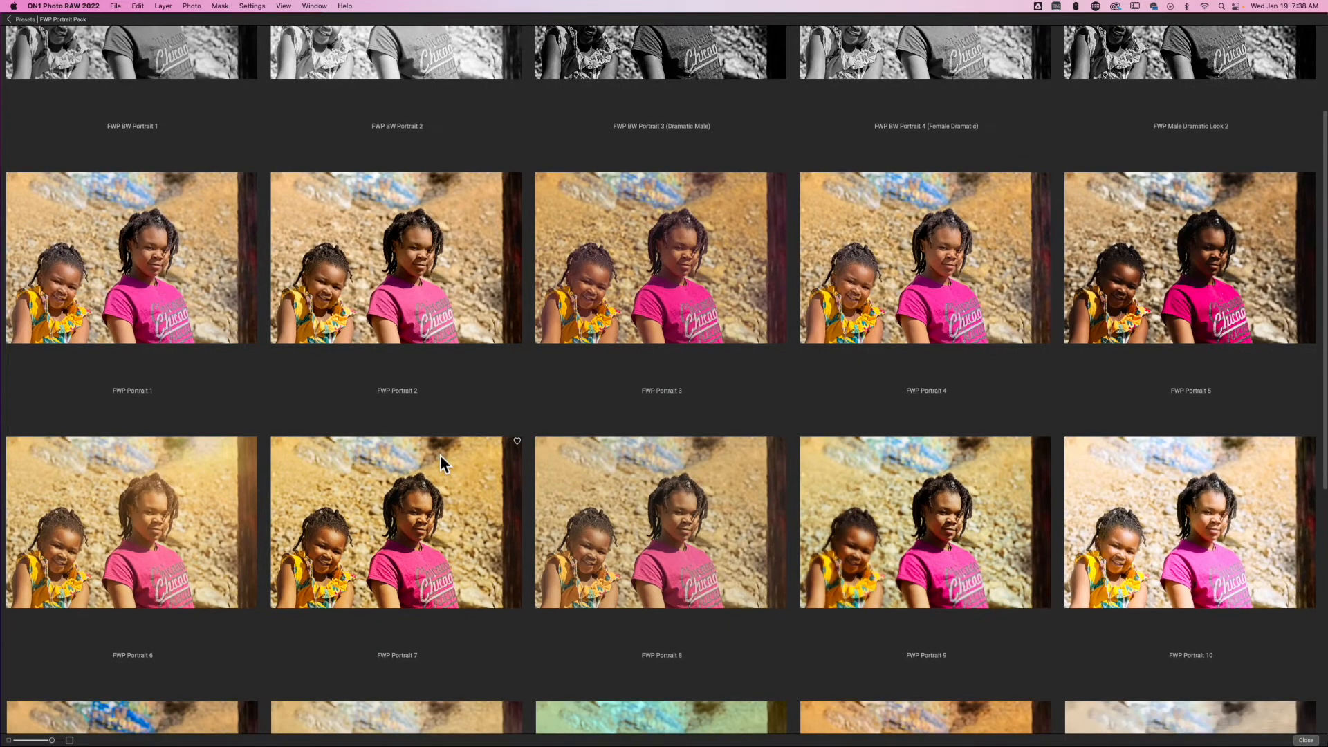
scroll(440, 463, down, 1)
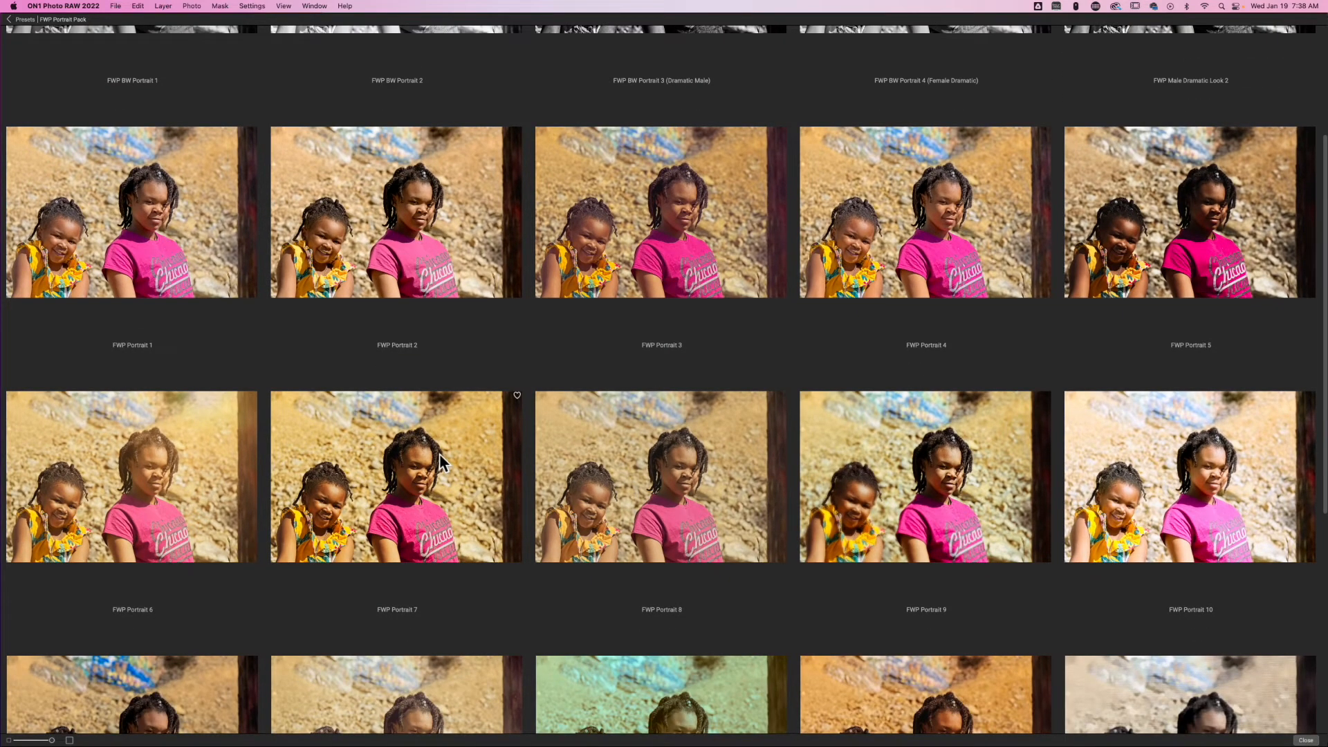
scroll(438, 453, down, 2)
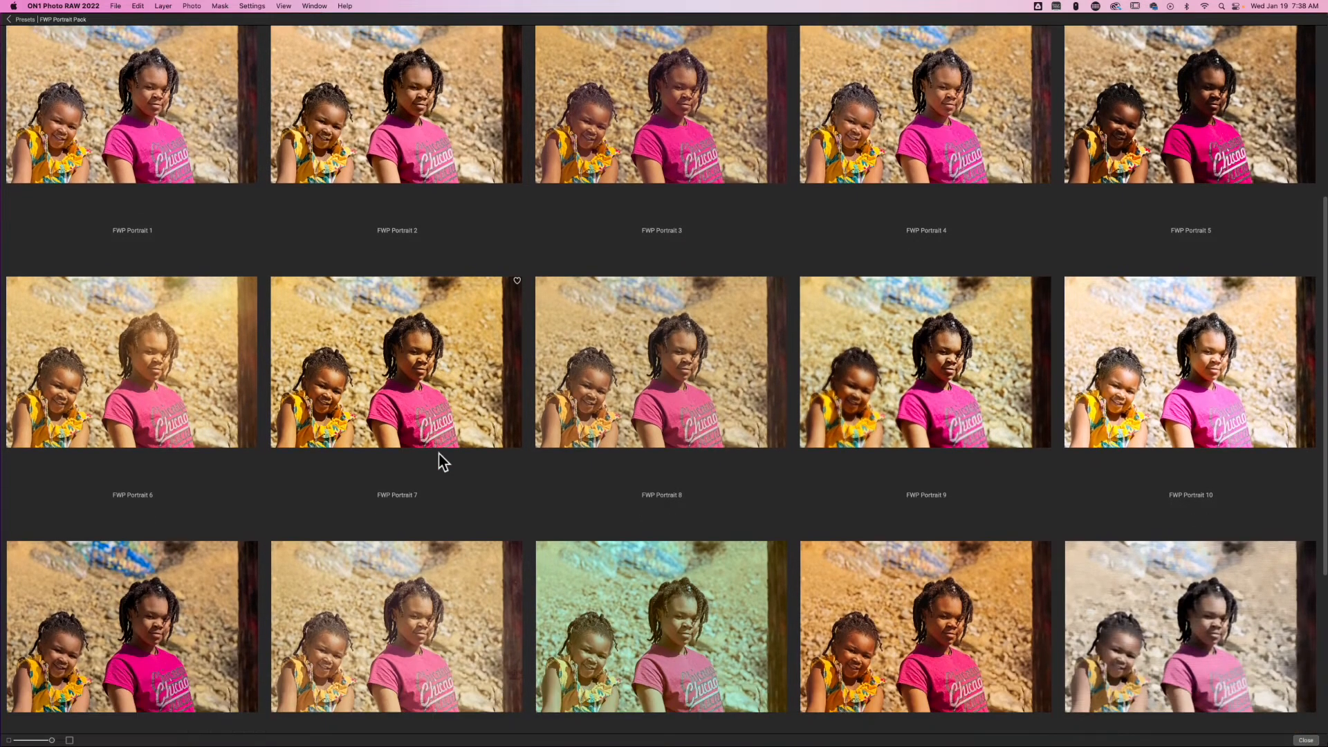
click(168, 613)
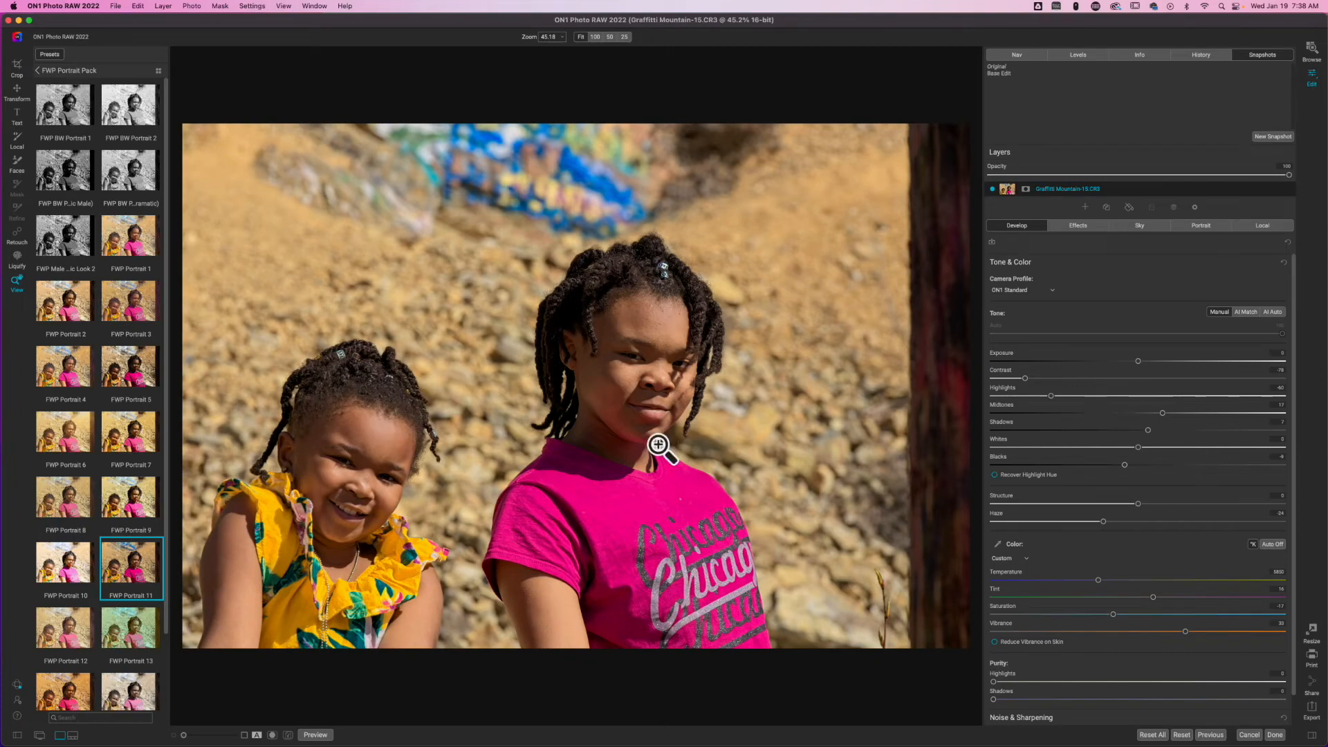
Step: Compare the photo with the applied preset against the original several times
key(super+p)
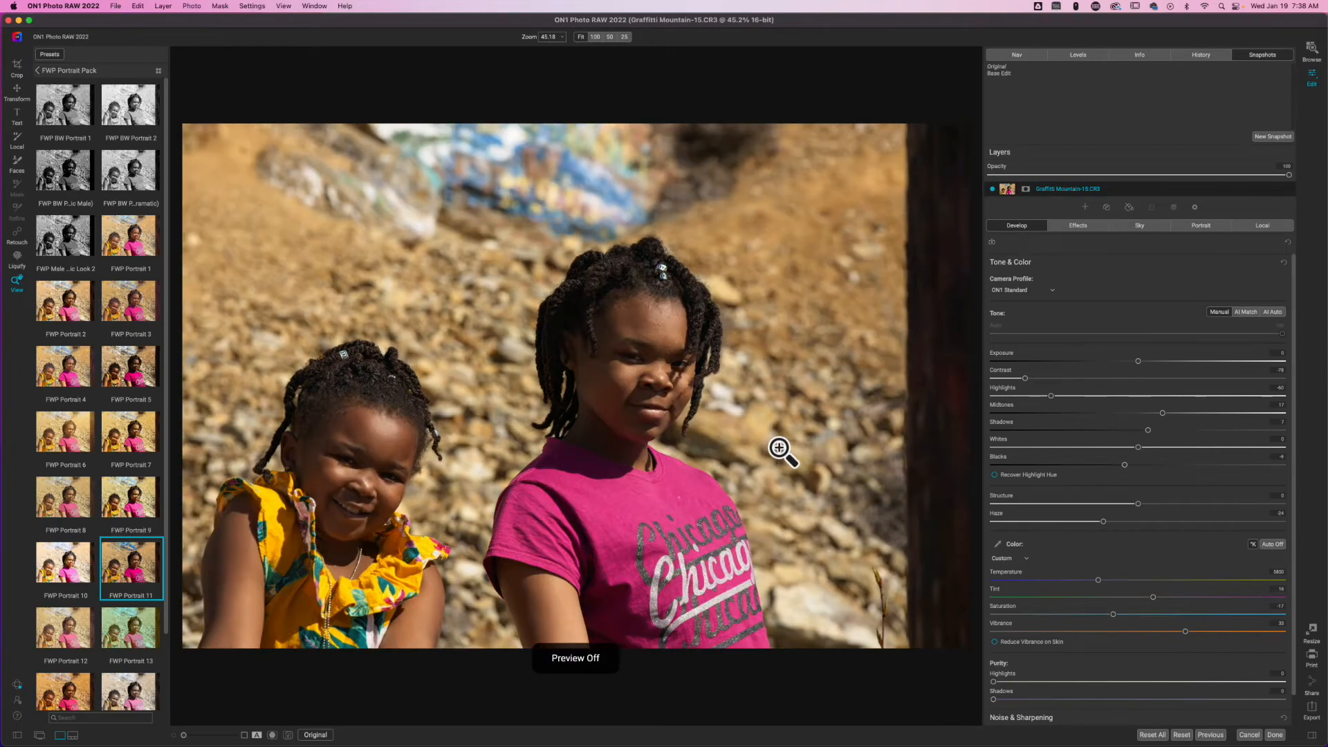
key(super+p)
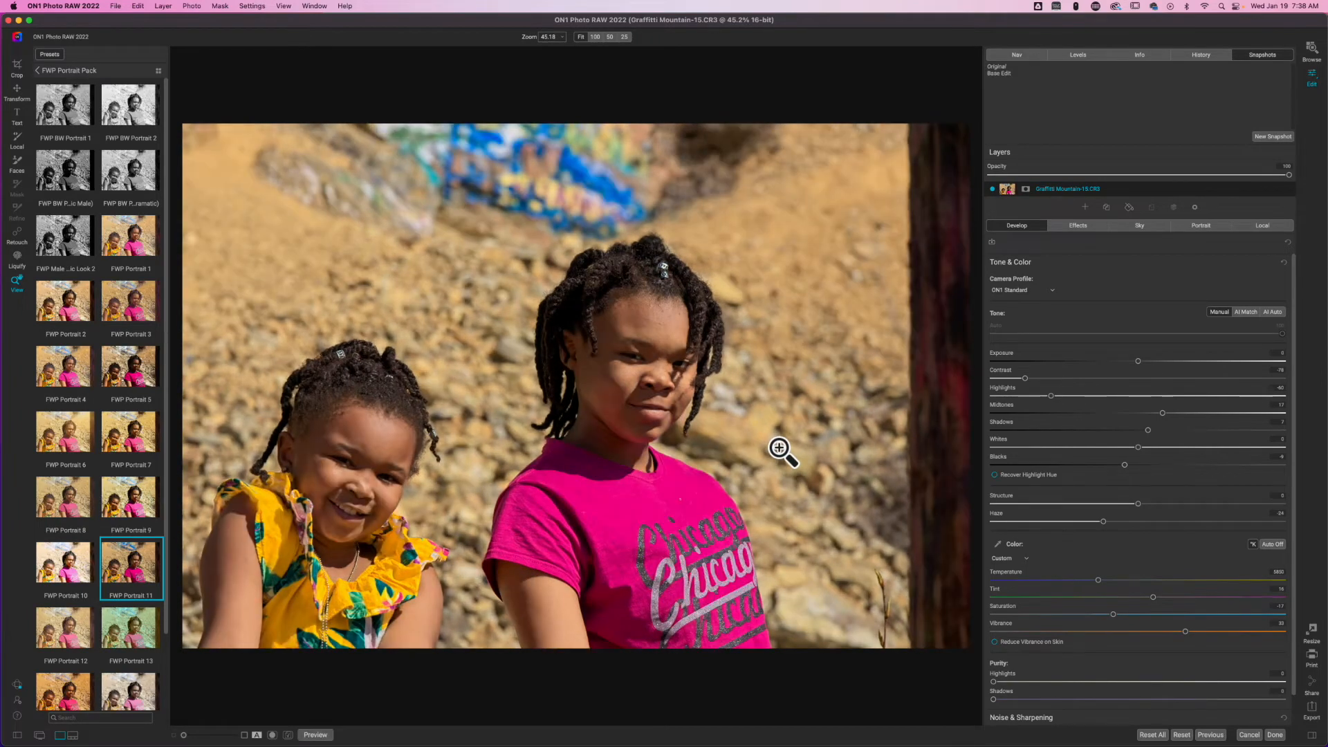
key(super+p)
key(super+p)
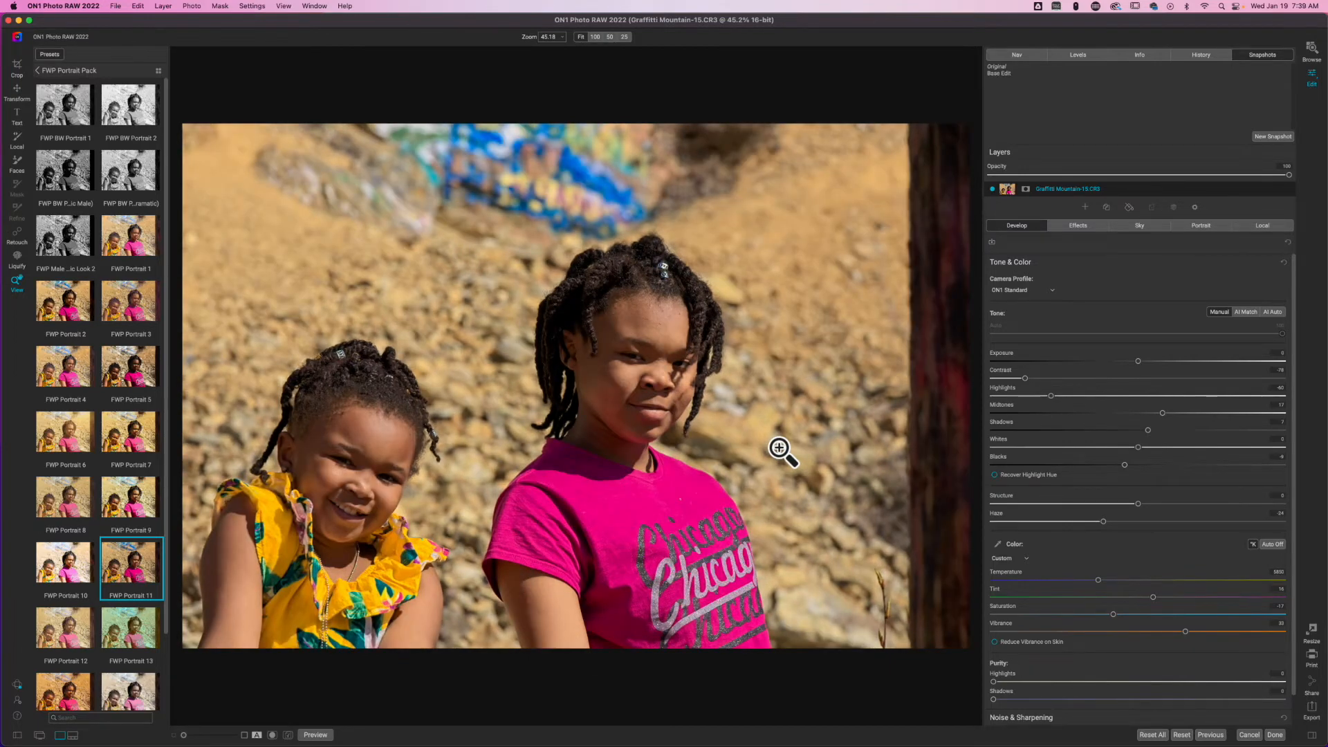
key(super+p)
key(super+p)
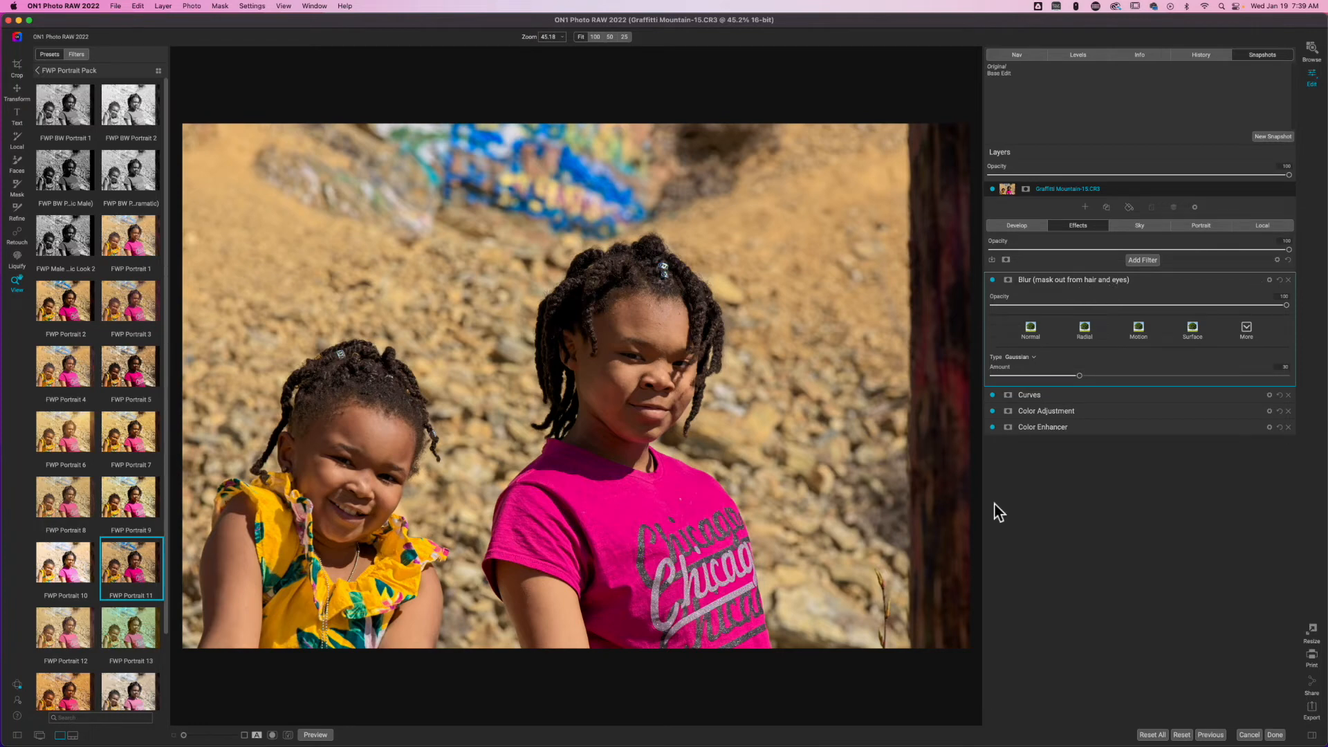
Step: Check the effect of the preset's Blur (mask out from hair and eyes) filter and switch it off
click(992, 279)
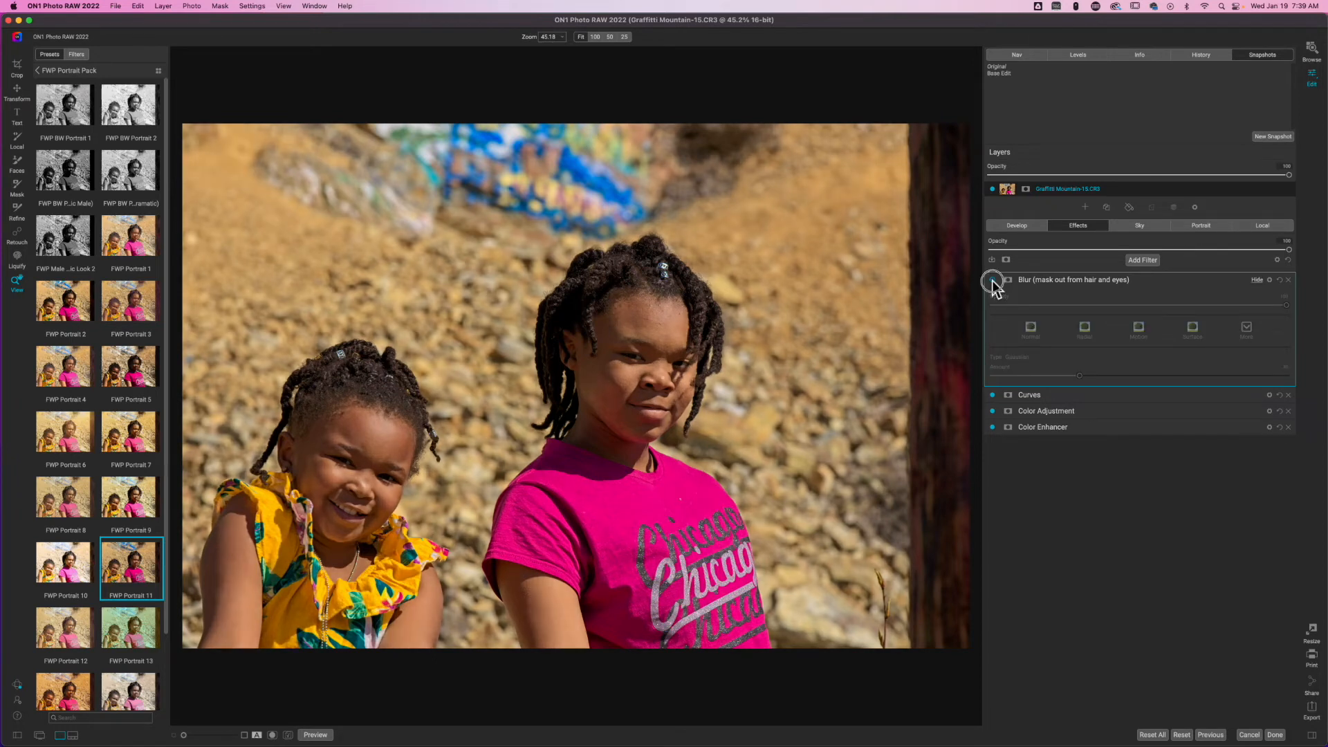
click(992, 279)
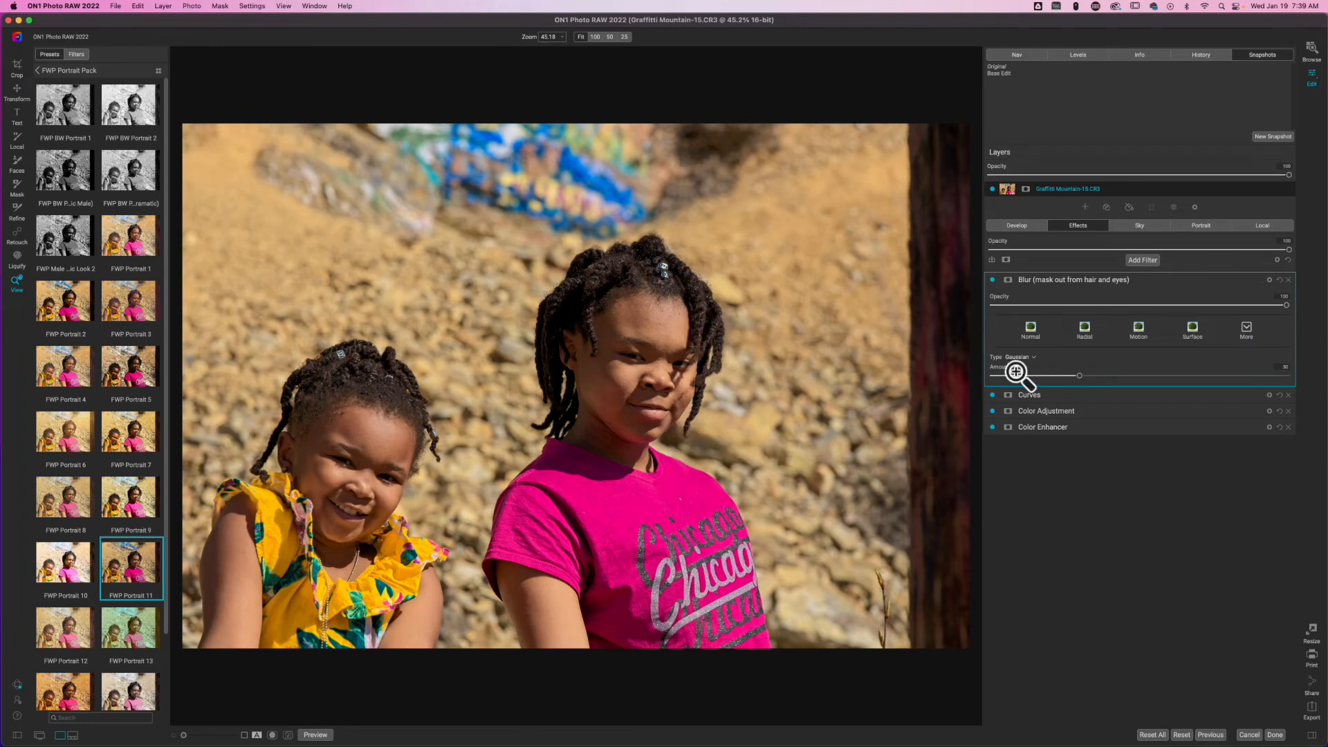
click(993, 279)
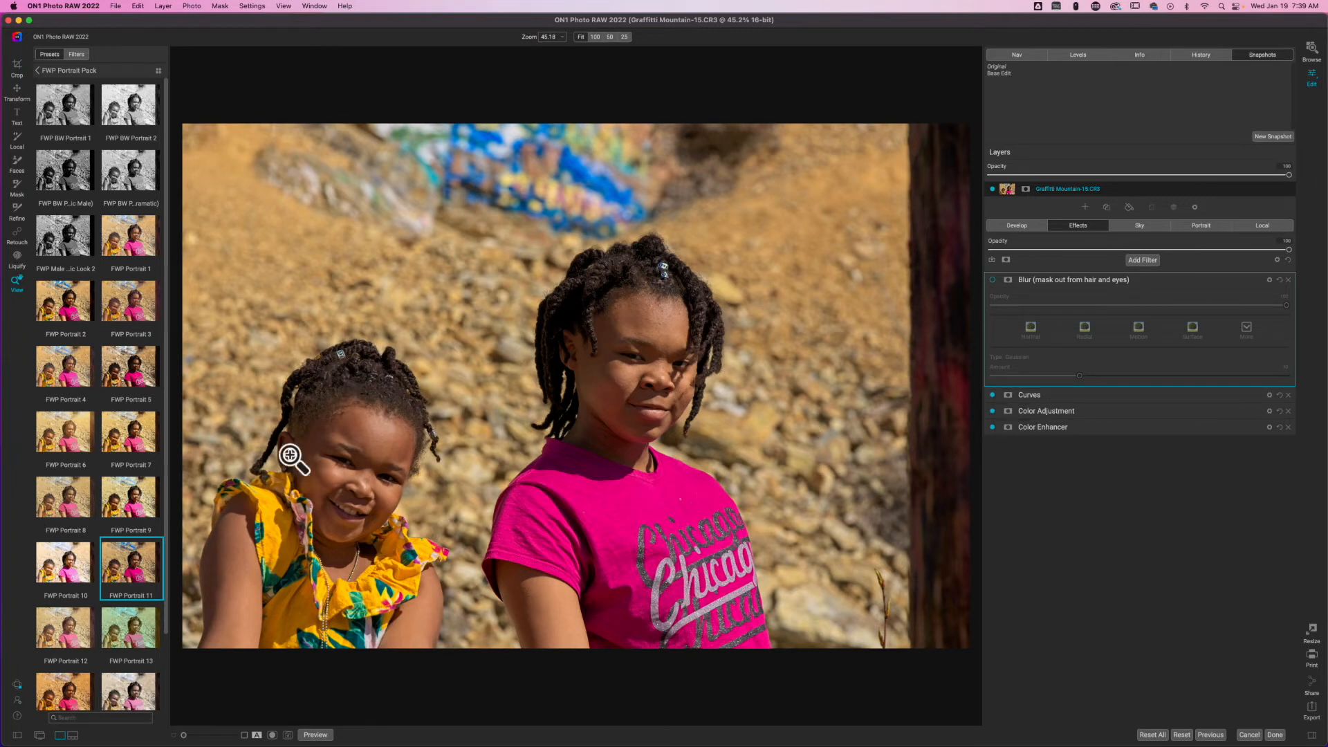
Step: Check the Curves filter's effect on the girls' faces and lower its opacity to 47
click(17, 735)
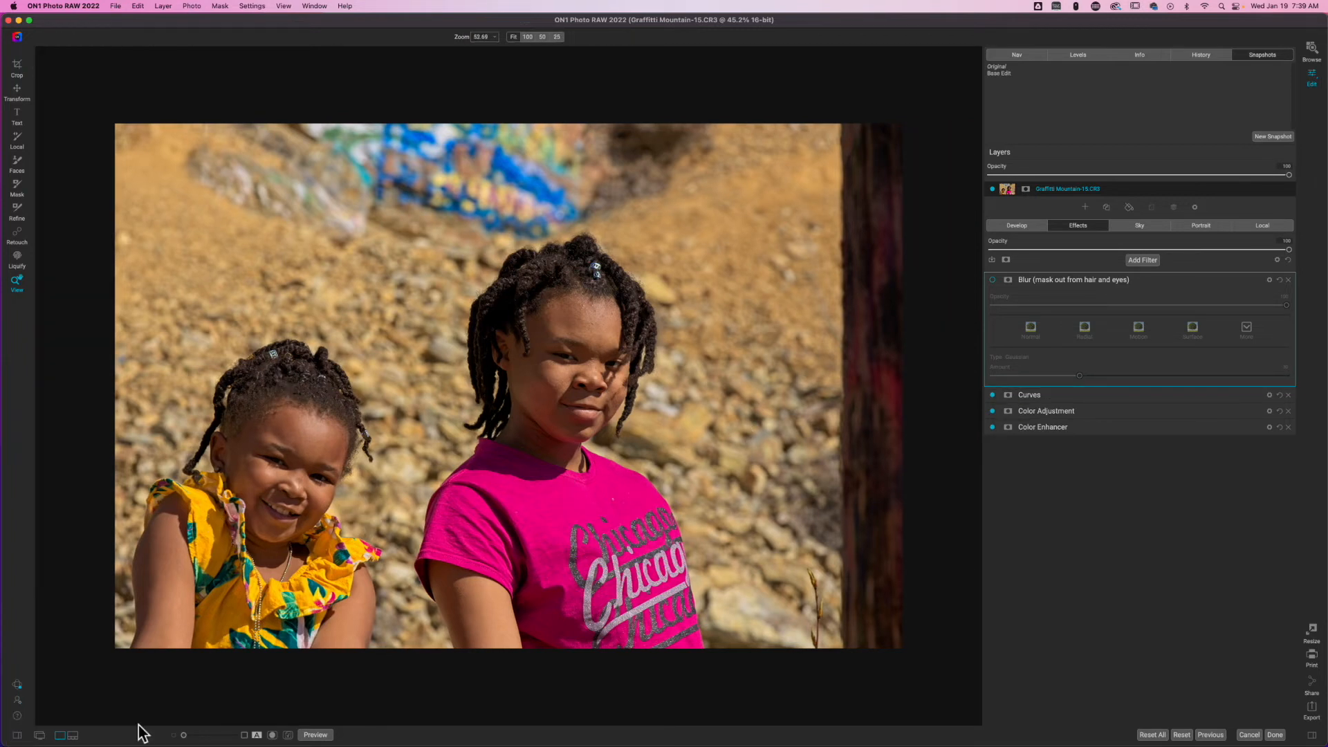
click(256, 395)
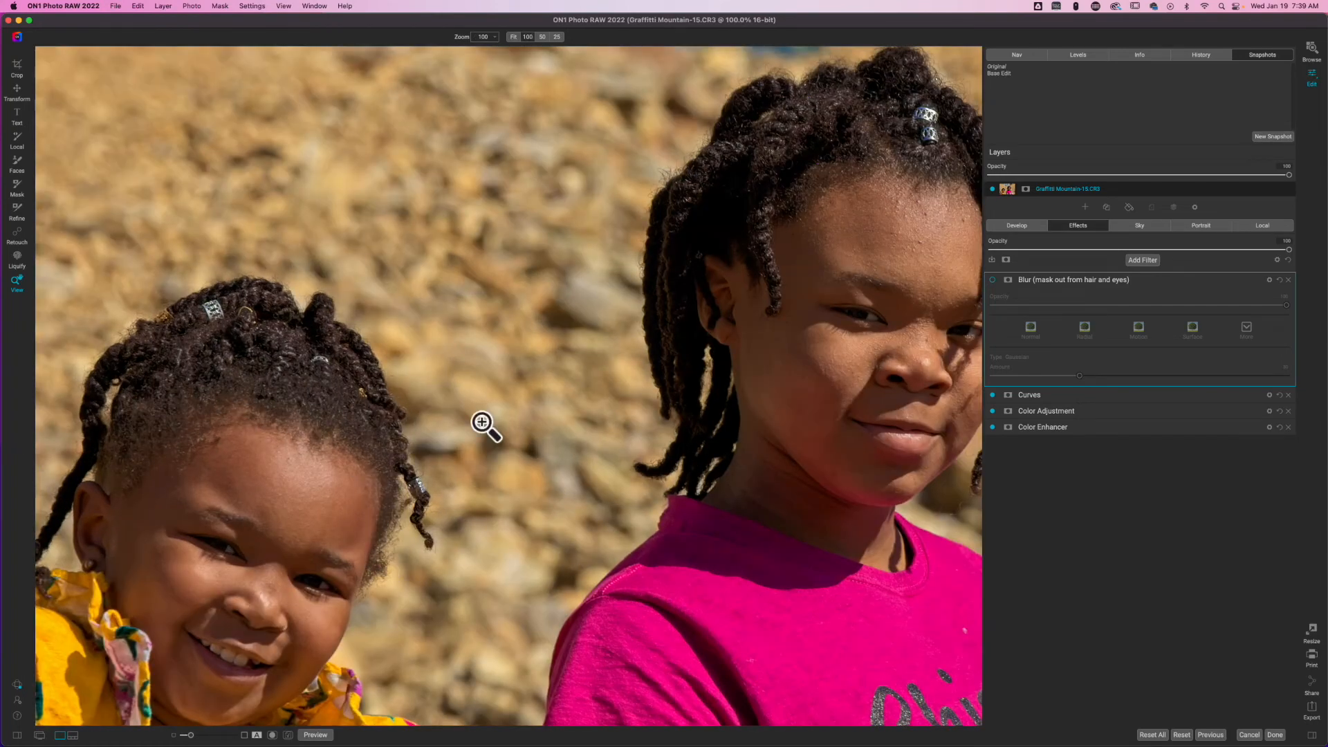
click(993, 396)
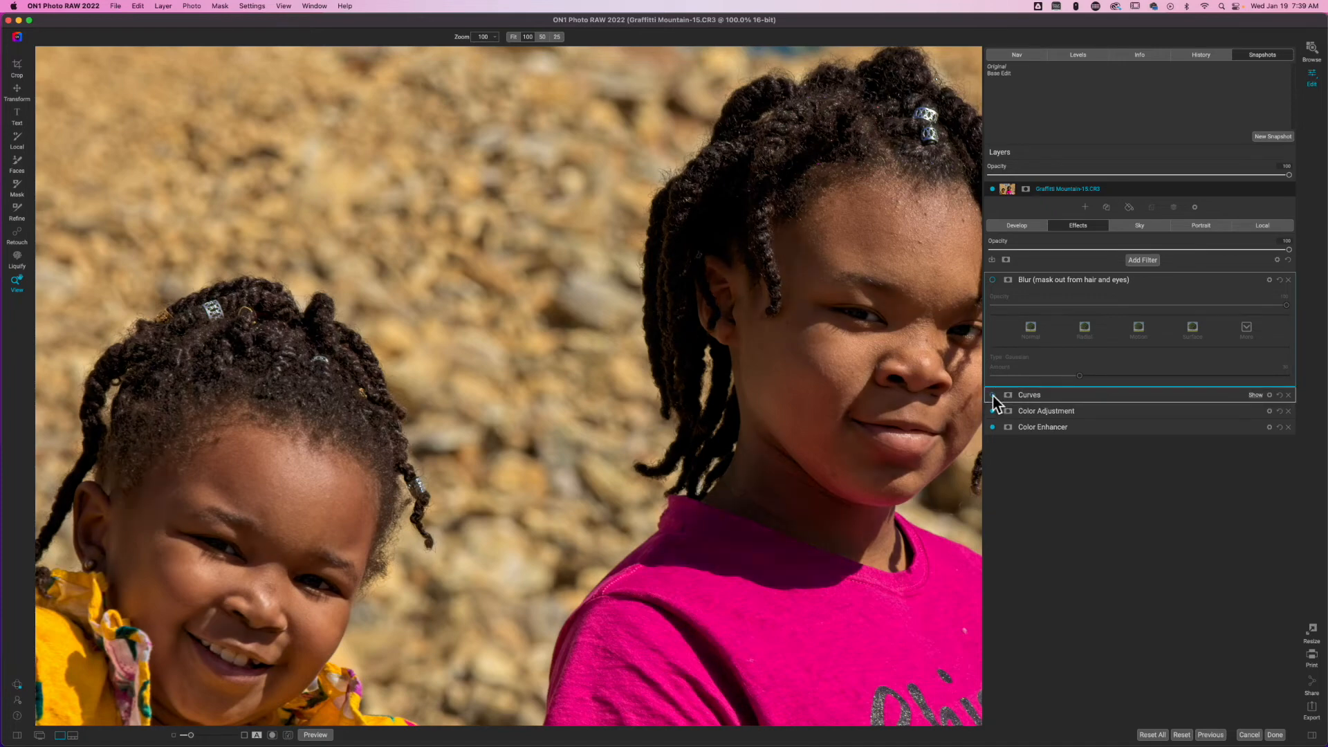
click(994, 396)
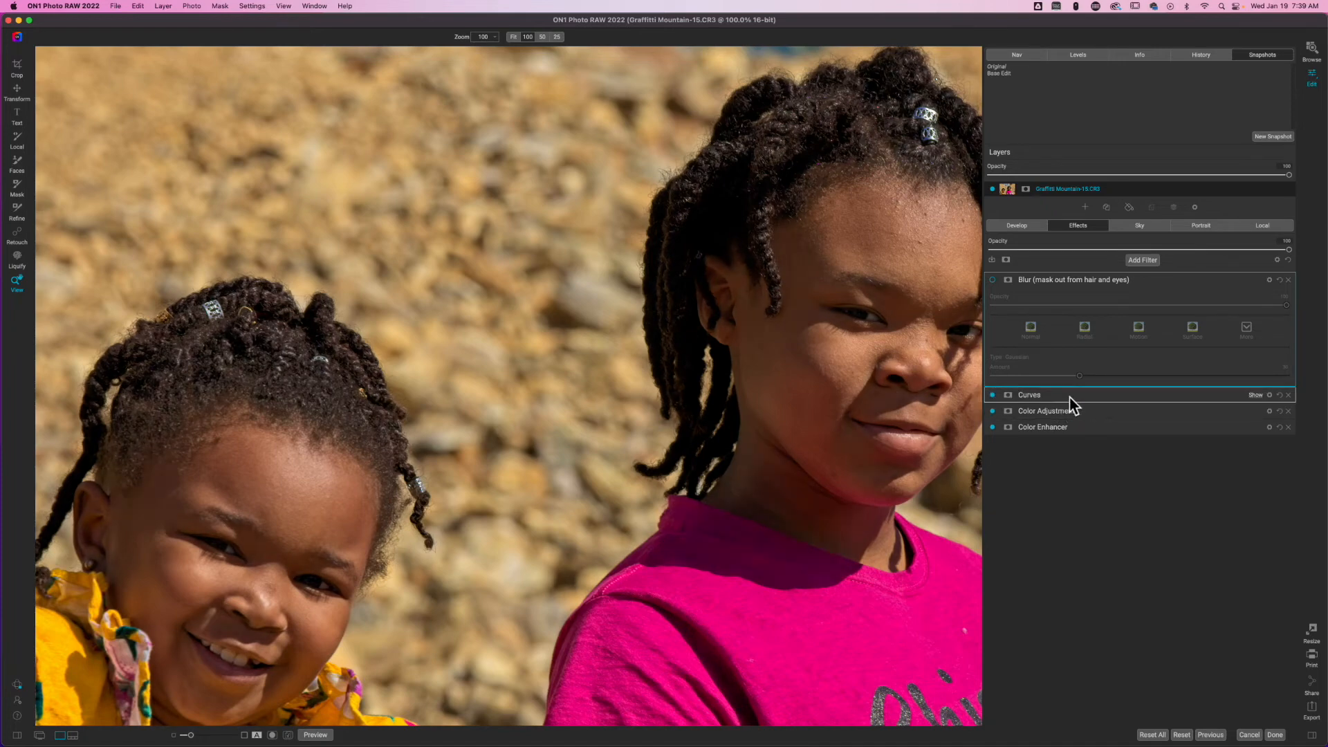
click(1070, 395)
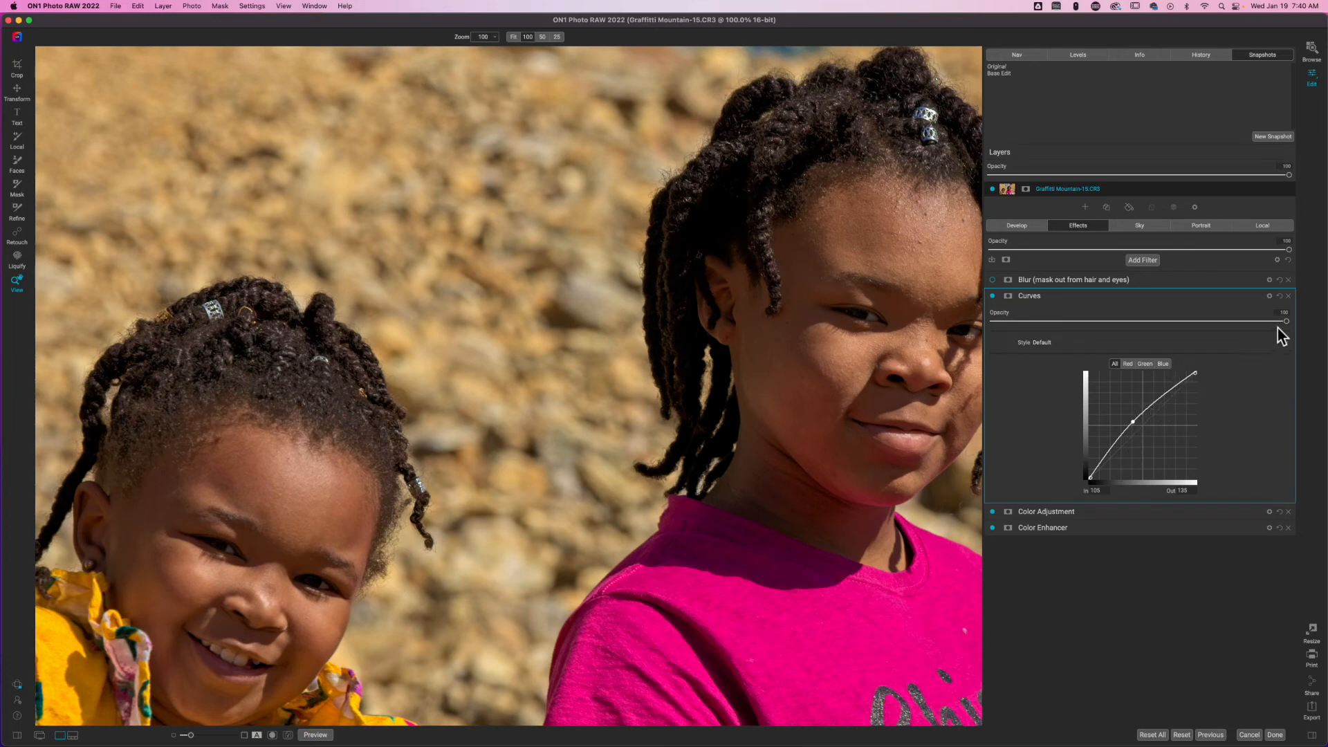
drag(1285, 321, 1131, 328)
Step: Paint the Curves effect out of both girls' hair on the filter's mask
click(1009, 297)
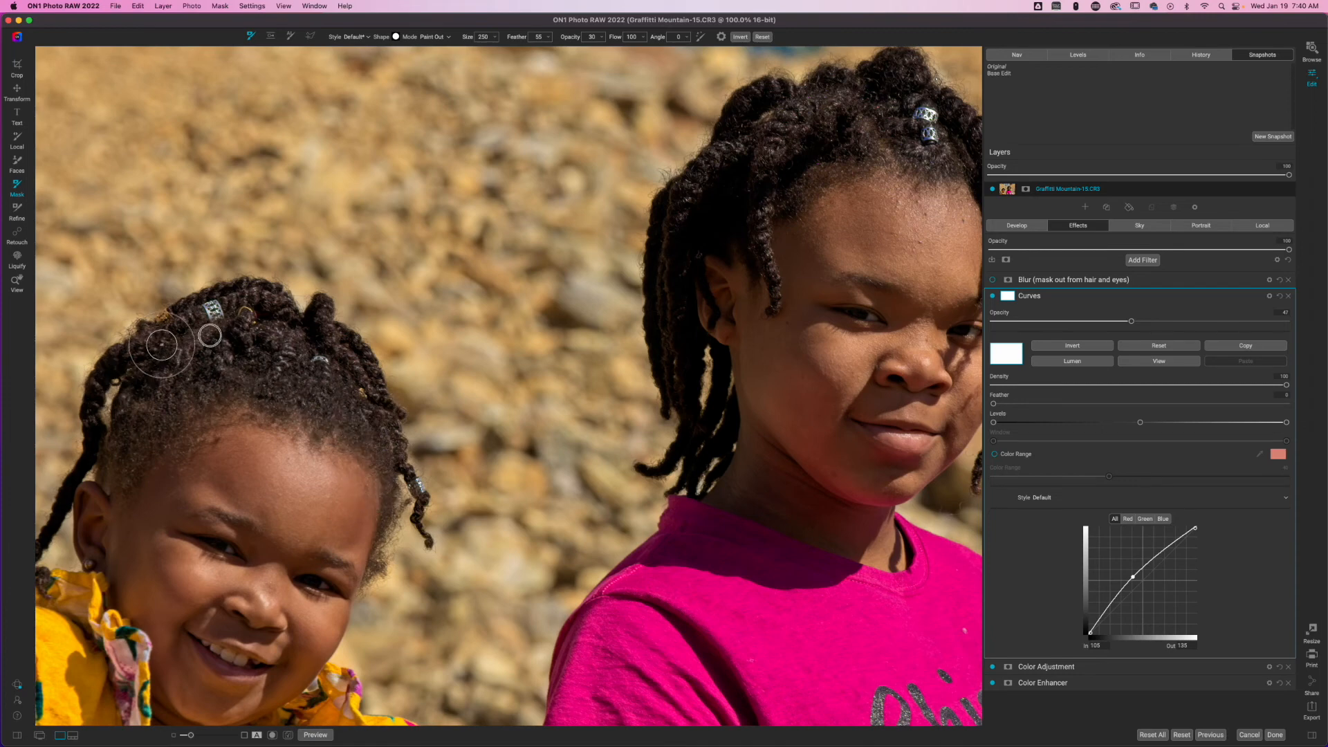
drag(347, 395, 378, 463)
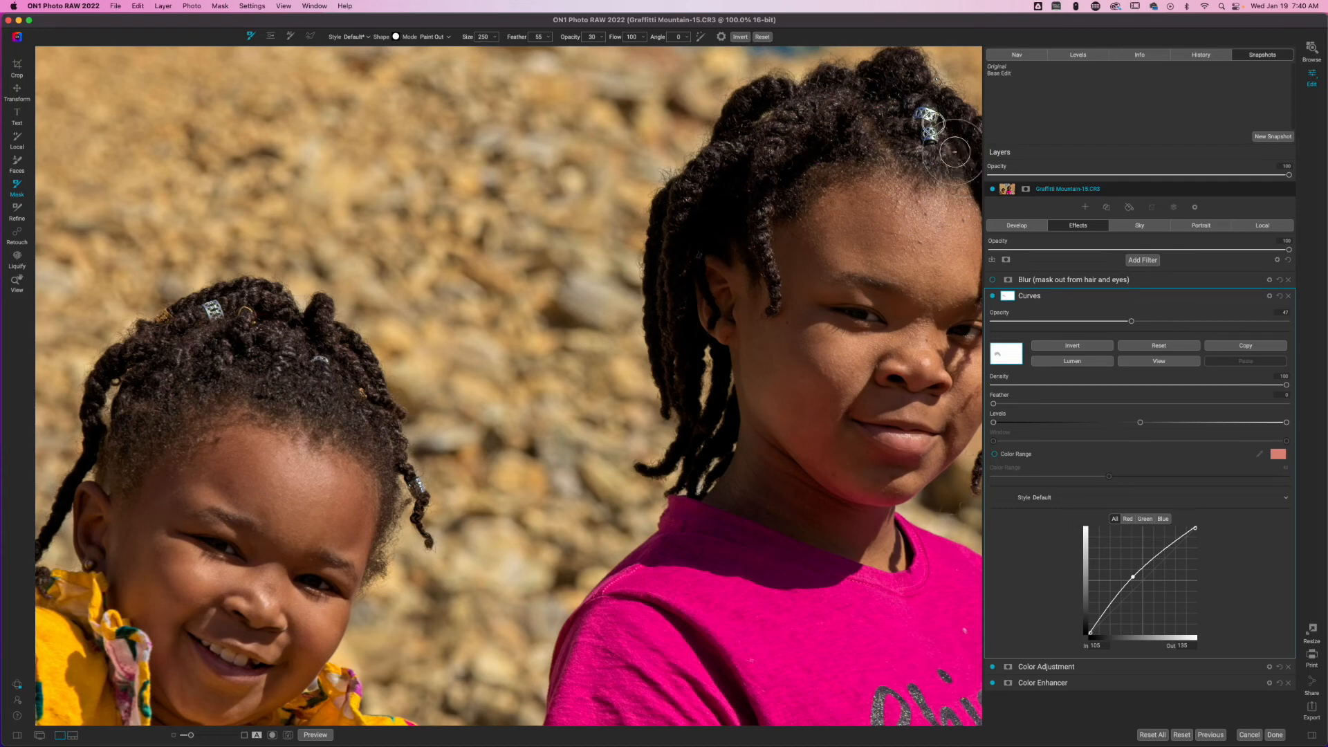
drag(760, 181, 741, 207)
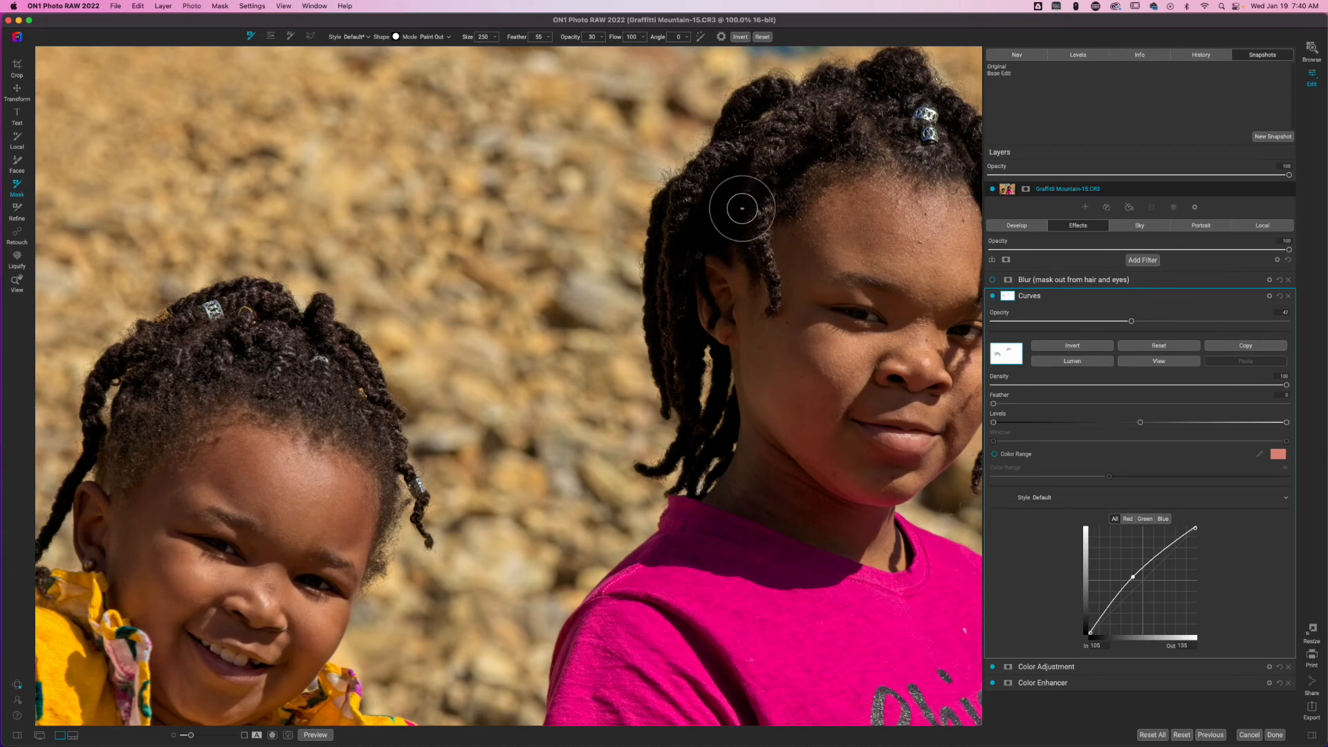
click(283, 6)
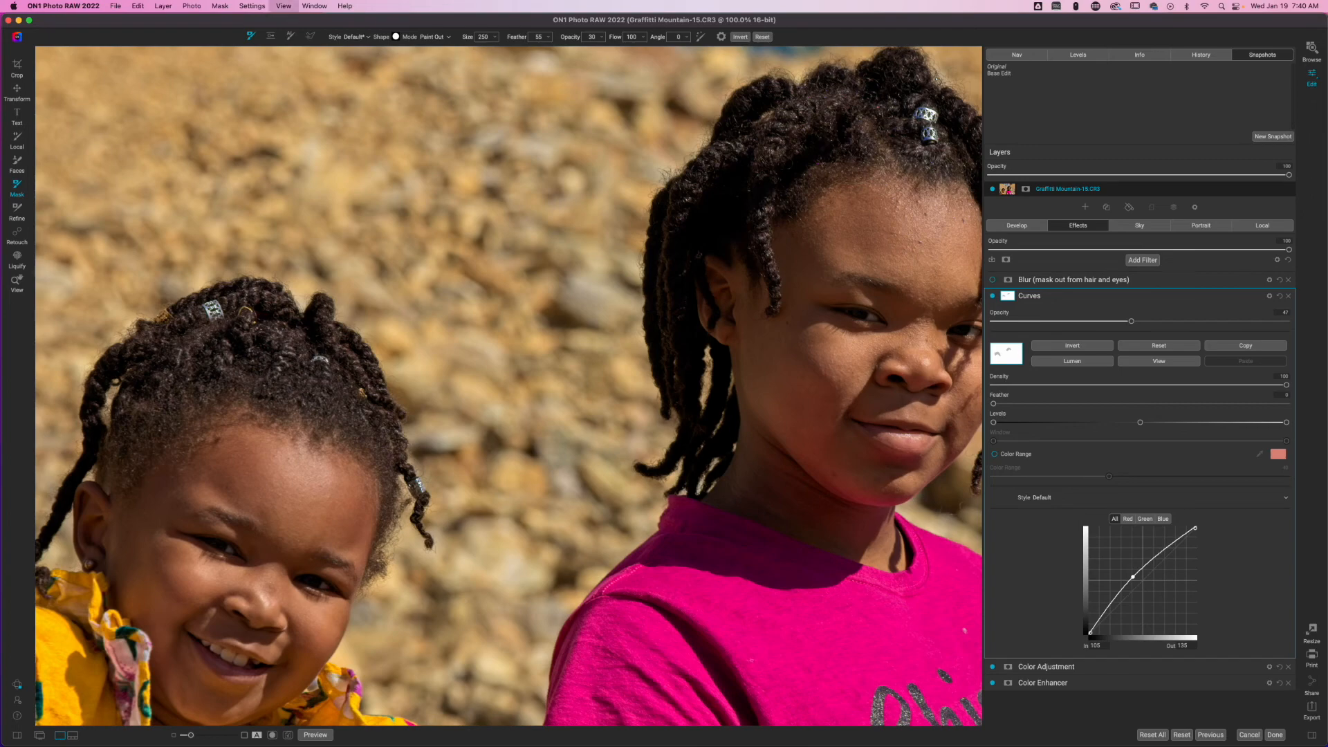
key(super+0)
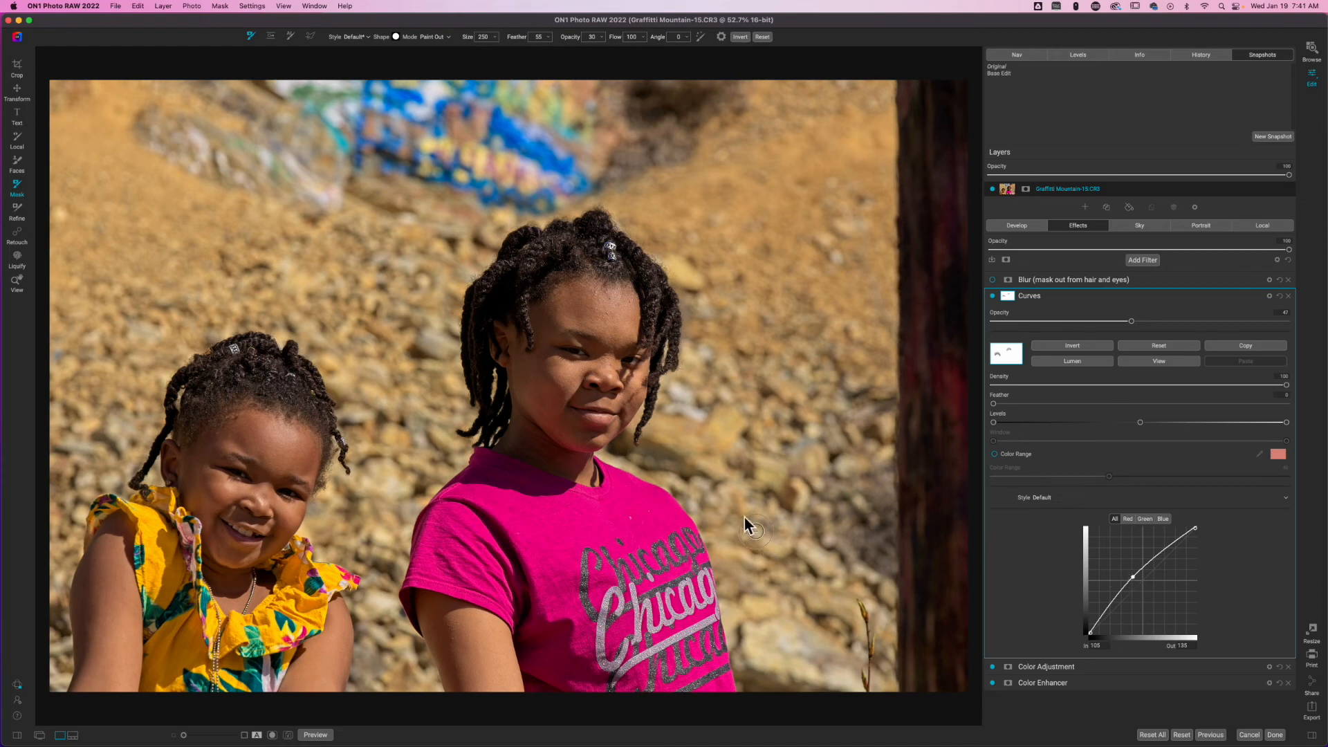
Step: In the Curves filter's blending options, raise the Shadows range to 50, then collapse the filter
click(1270, 296)
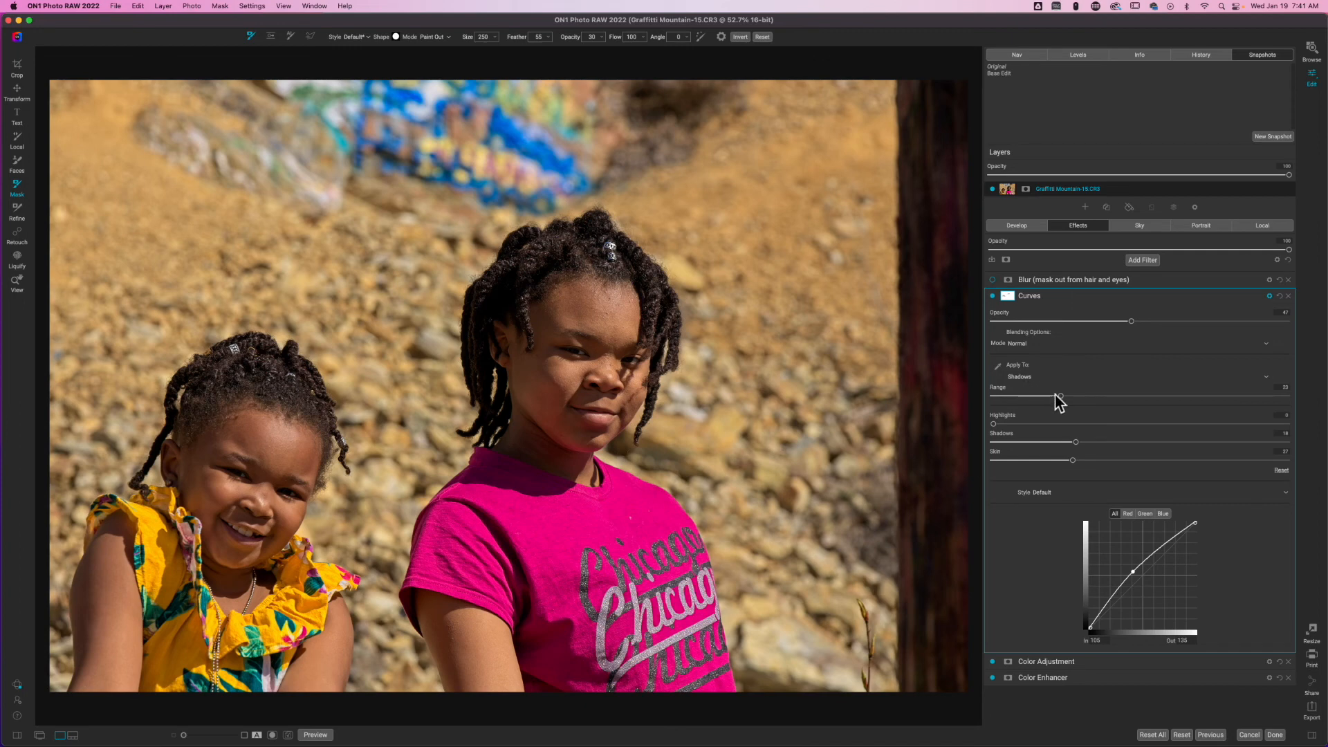
drag(1061, 396, 1140, 400)
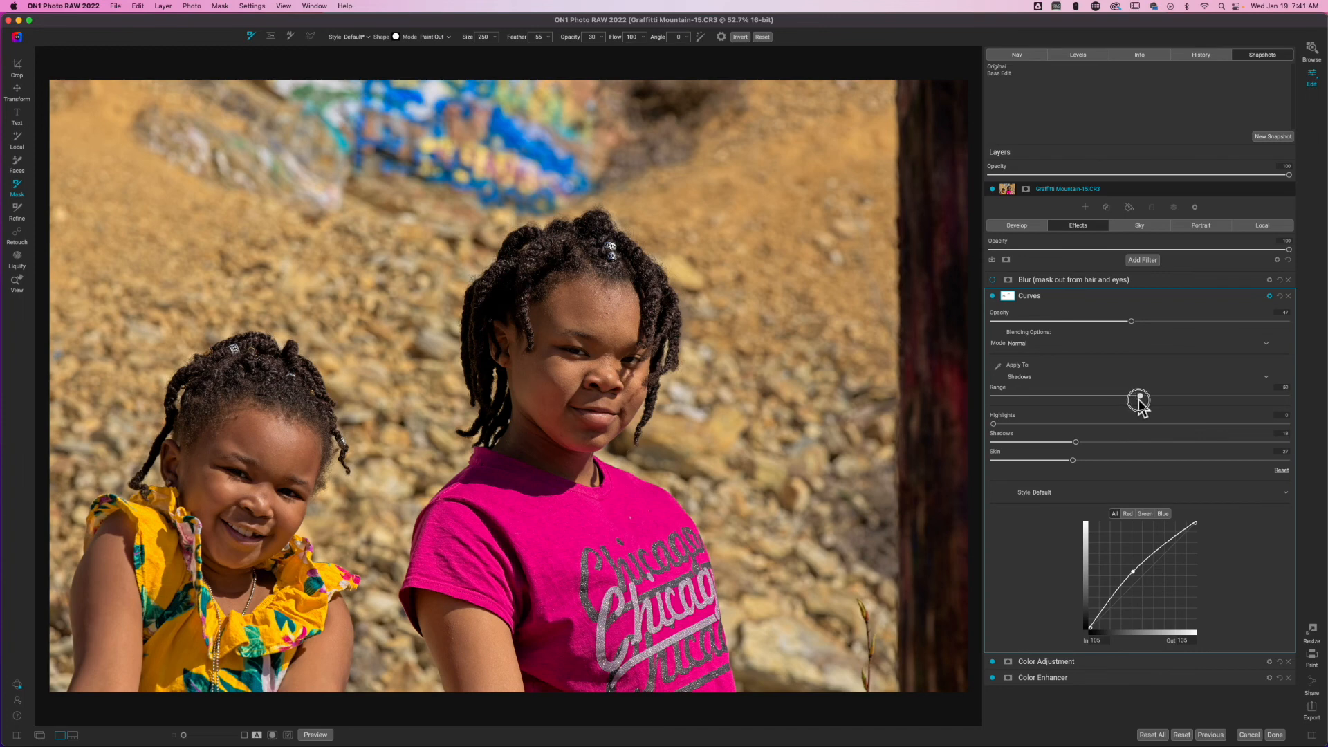
click(1269, 296)
click(1084, 294)
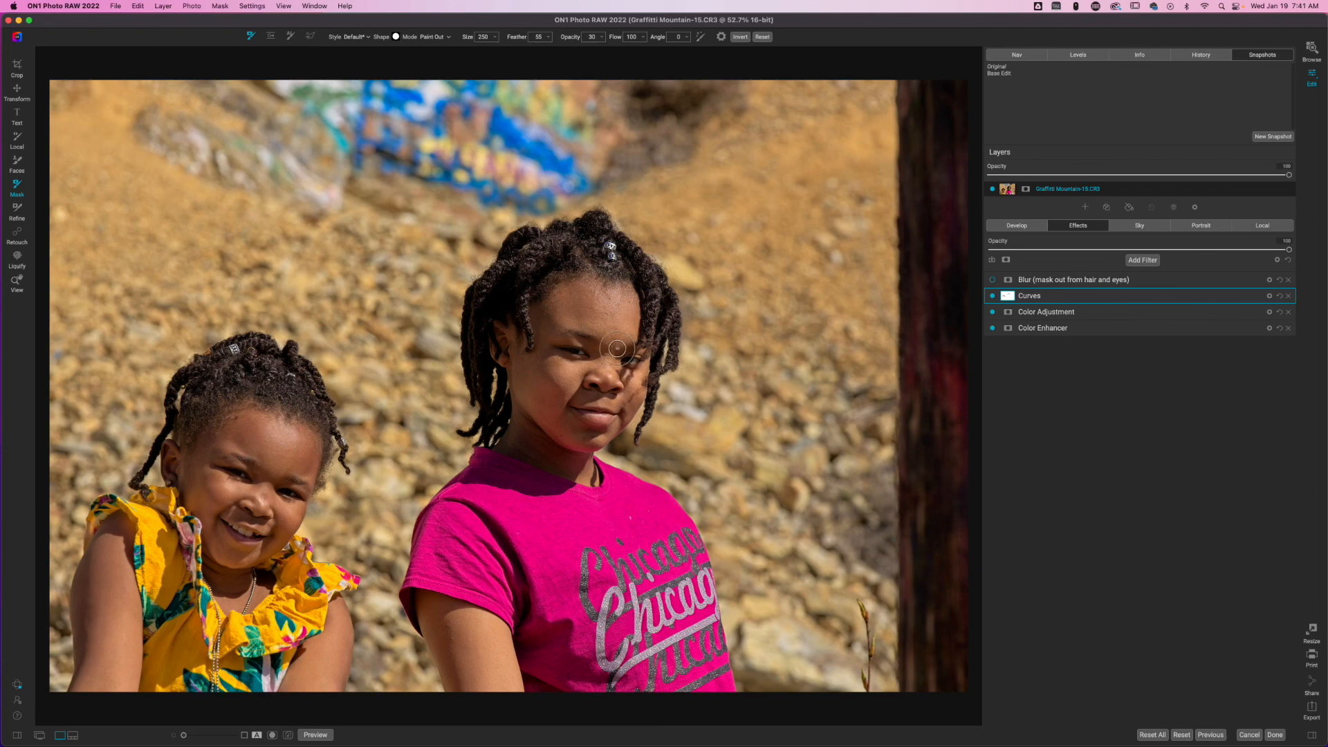
Step: Reduce the overall Effects opacity to about 69, comparing the result with the original photo
key(super+p)
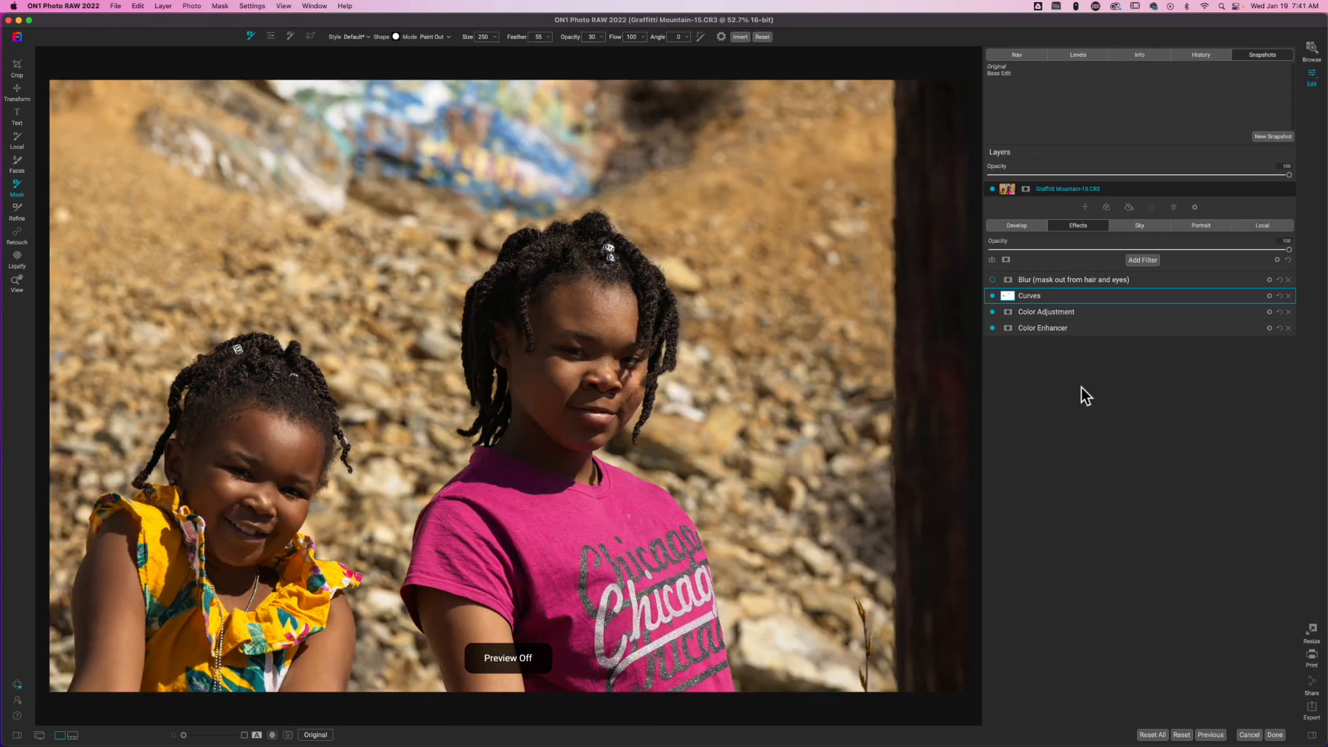
key(super+p)
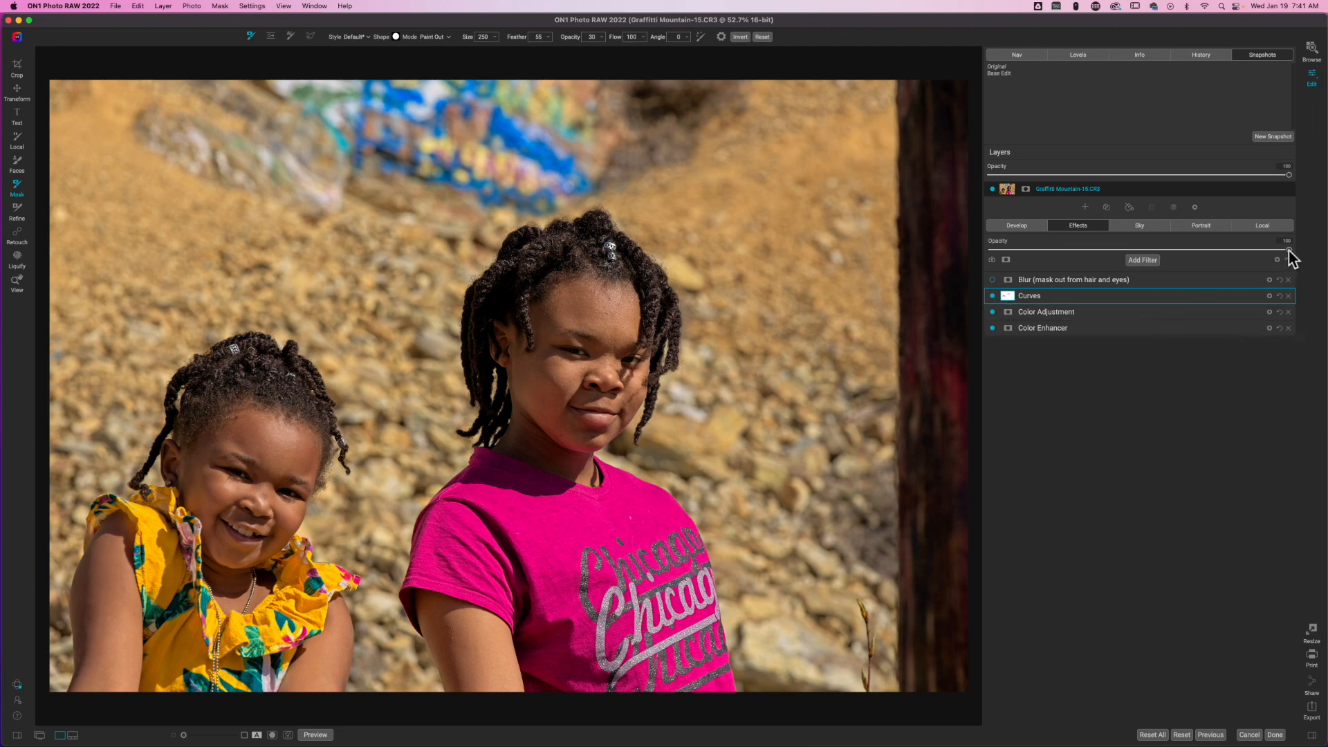
drag(1288, 251, 1196, 252)
key(backslash)
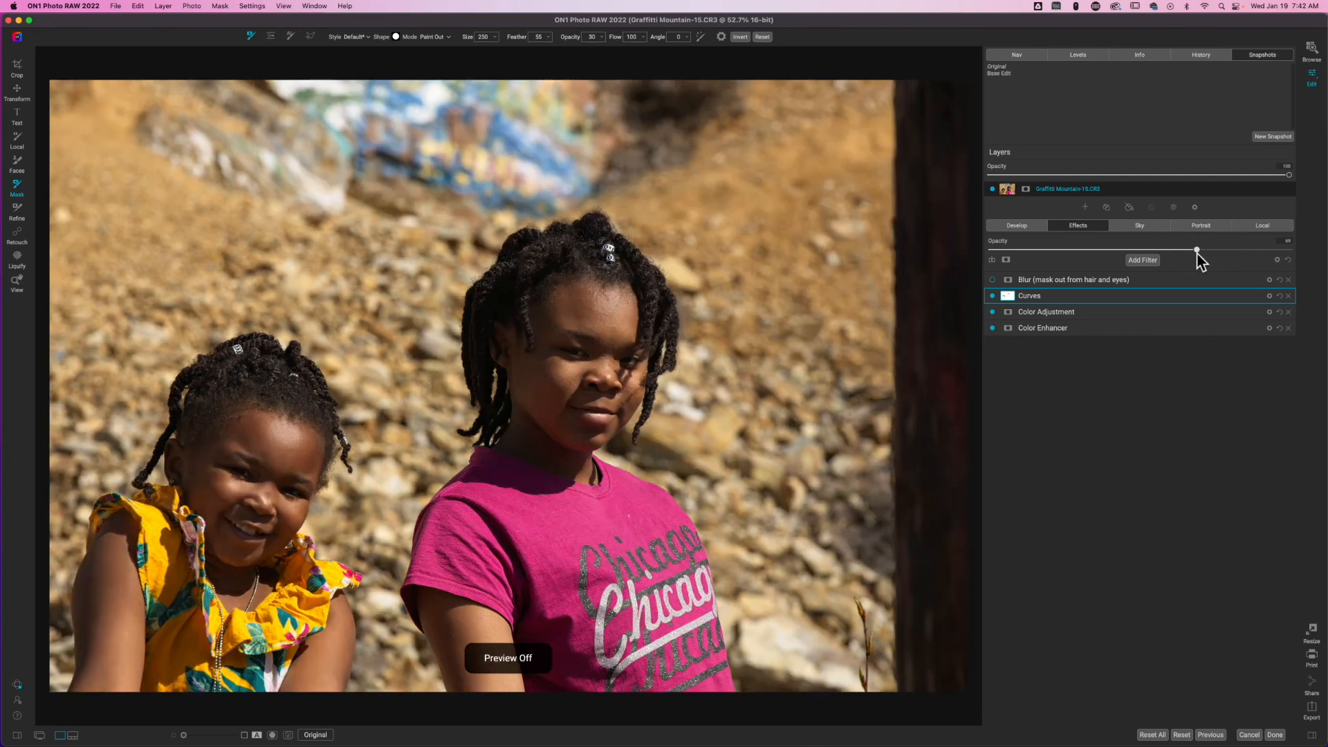